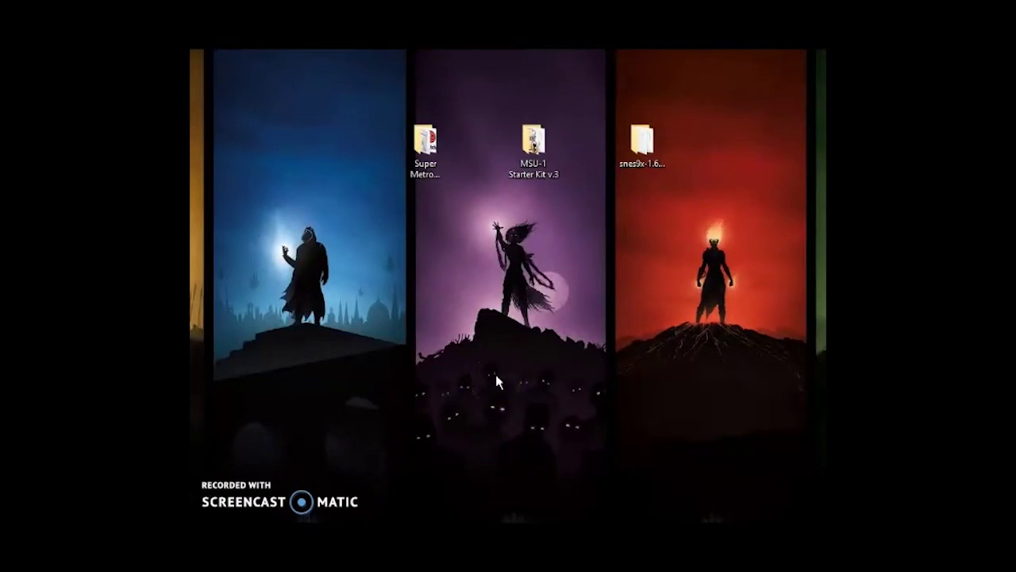
# Switch to the browser at zeldix.net and open the moderator's profile from the list of members connected in the last 24 hours.
pyautogui.click(458, 490)
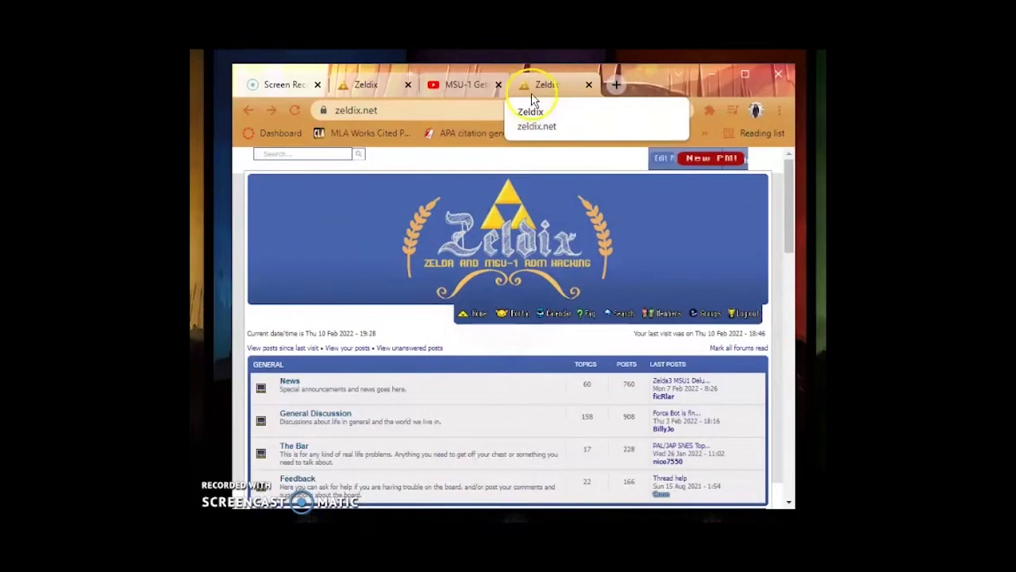
pyautogui.click(367, 109)
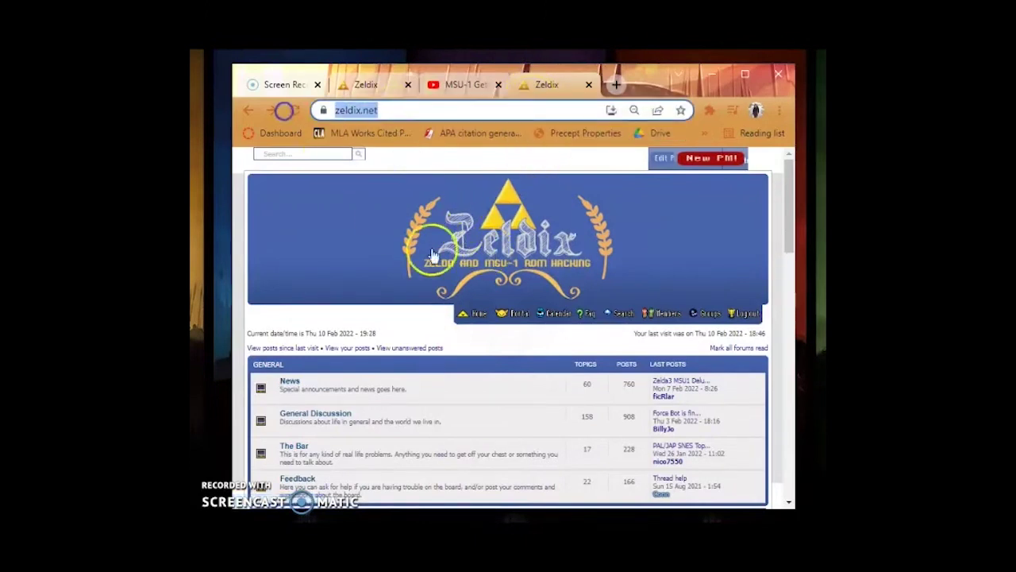
pyautogui.scroll(-10, 437, 252)
pyautogui.scroll(-3, 439, 251)
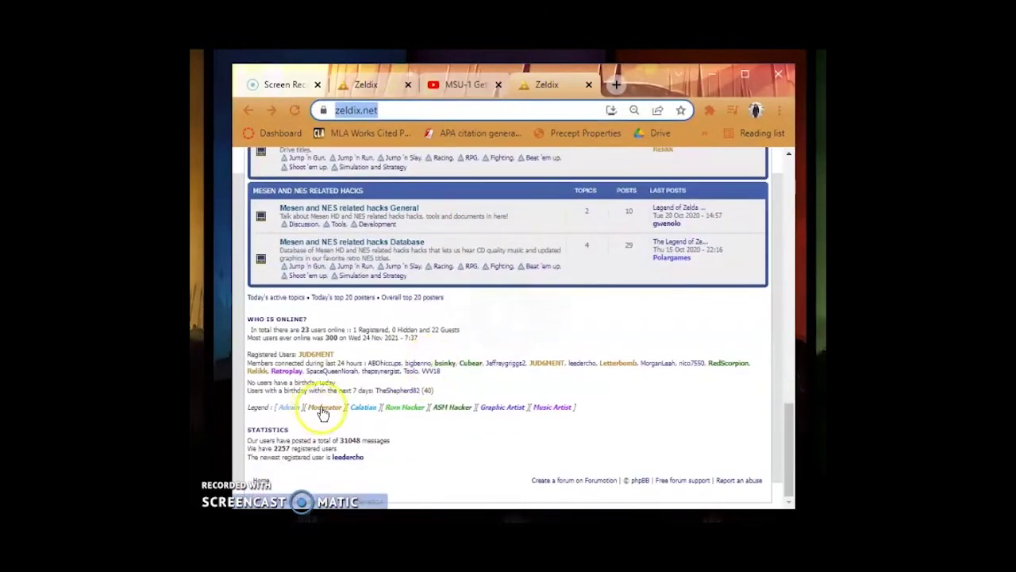
pyautogui.click(546, 362)
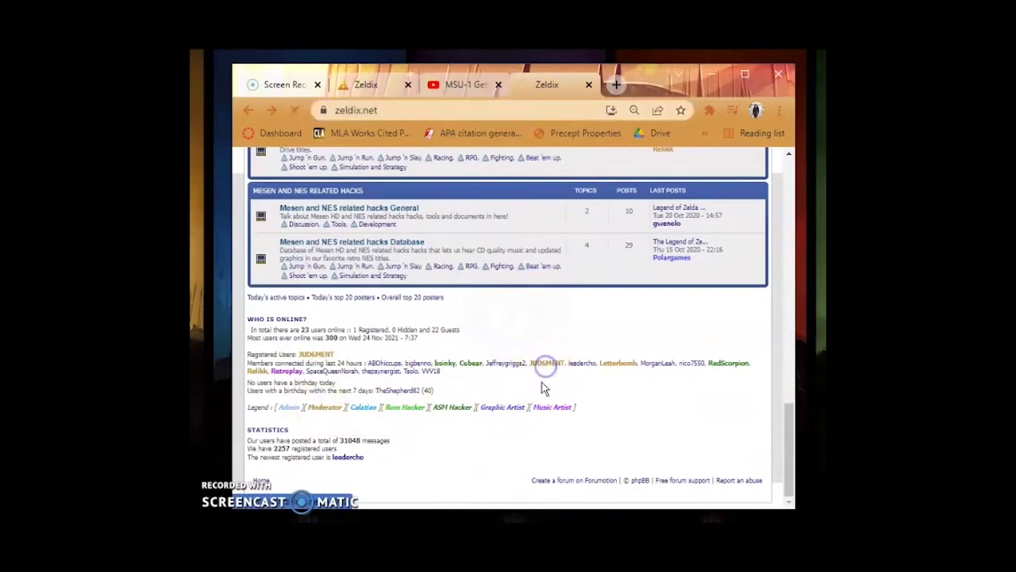
# Show the visitor messages on the moderator's profile and open the form for a new message.
pyautogui.click(282, 369)
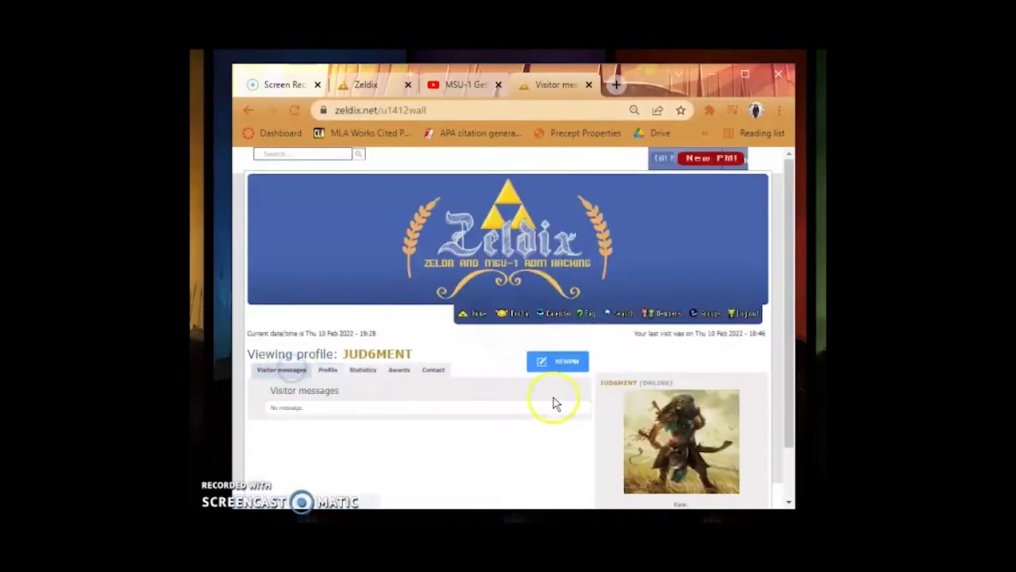
pyautogui.click(566, 367)
pyautogui.scroll(-2, 457, 342)
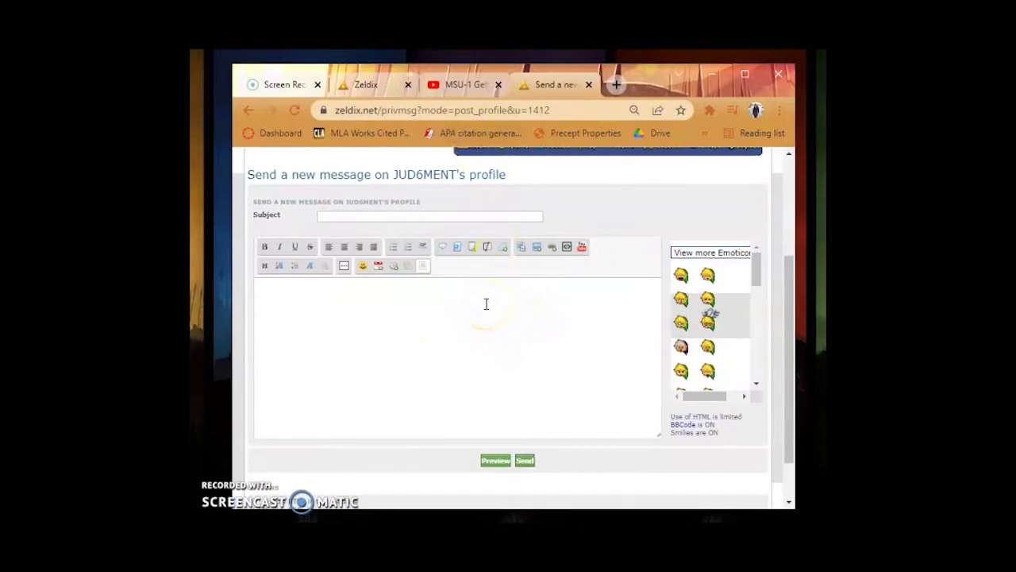
pyautogui.scroll(3, 484, 311)
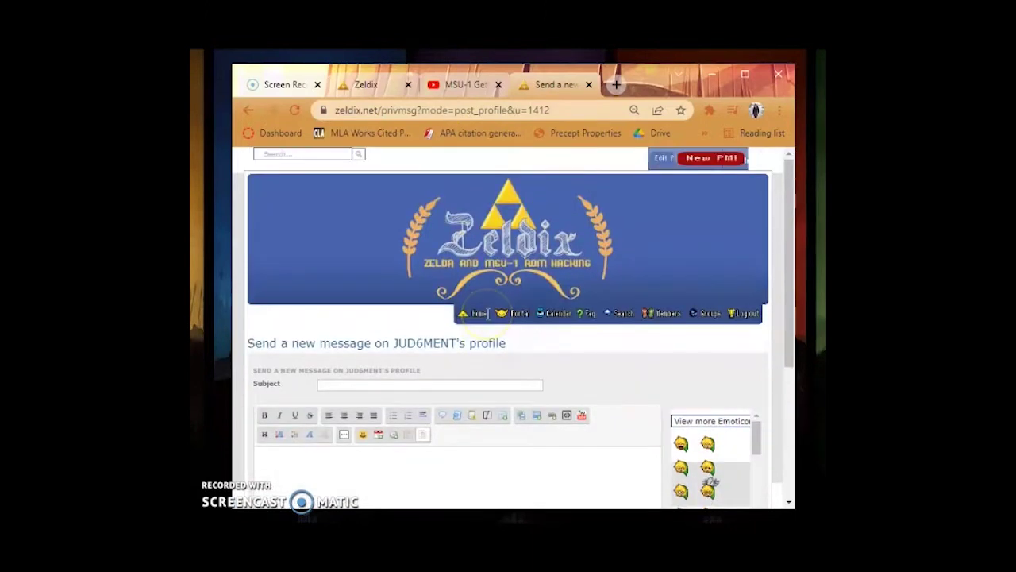
pyautogui.scroll(-3, 486, 314)
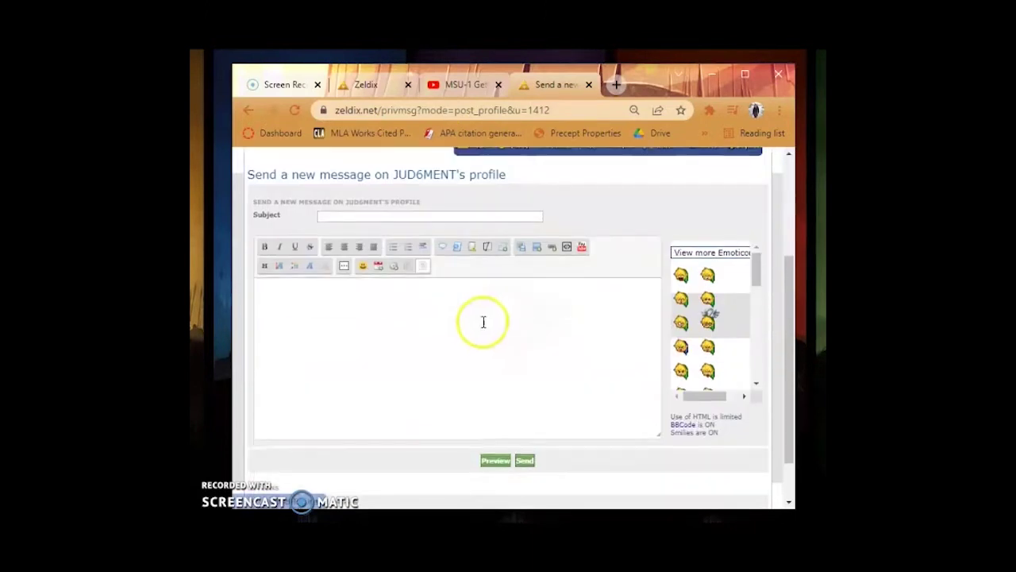
# Expand the description of the MSU-1 Getting Started Tutorial video on YouTube and examine its download links, starting with the MSU-1 Starter Kit.
pyautogui.click(466, 85)
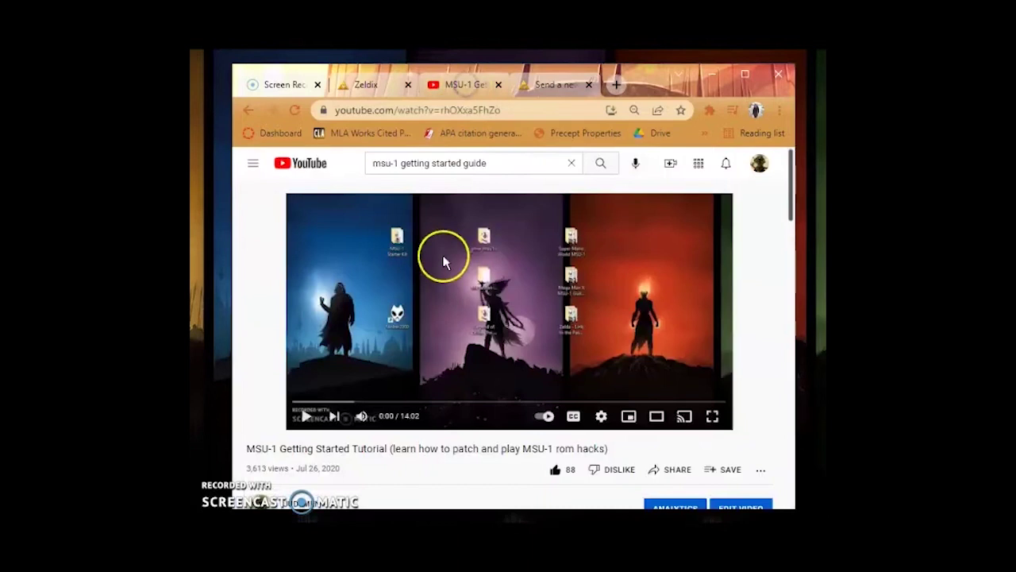
pyautogui.scroll(-3, 371, 270)
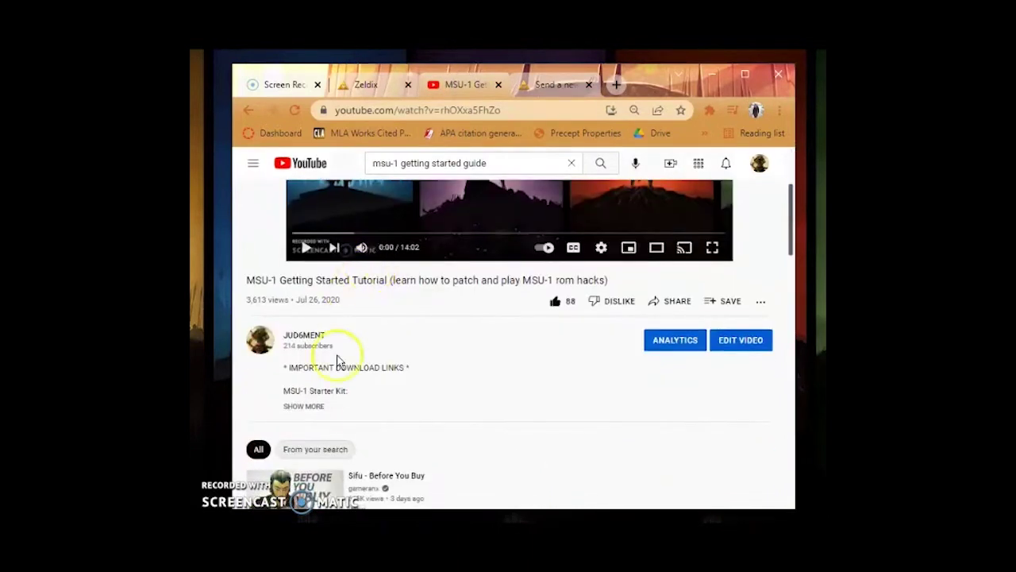
pyautogui.click(298, 407)
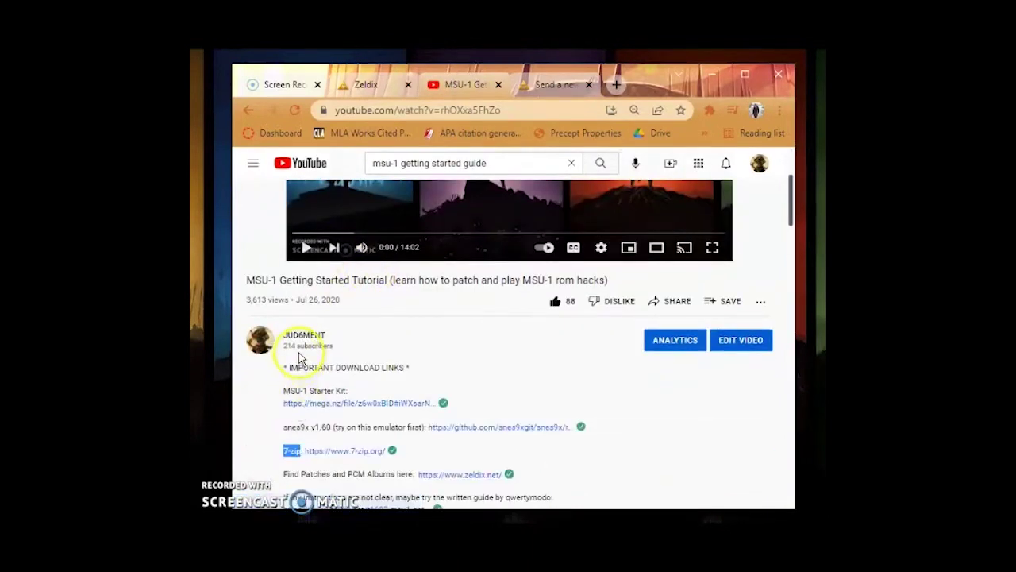
pyautogui.scroll(-3, 295, 357)
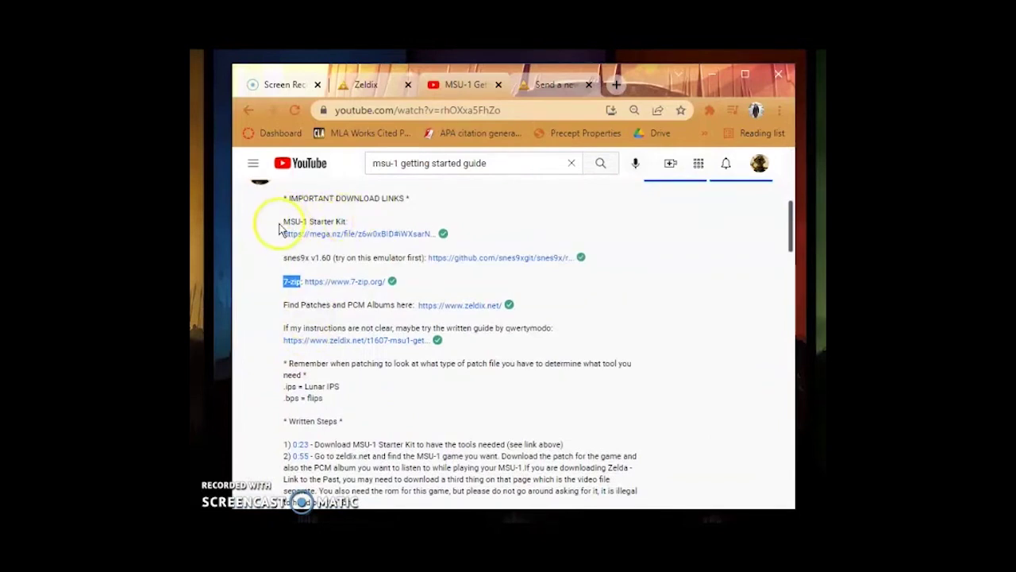
pyautogui.moveTo(279, 222); pyautogui.dragTo(350, 224)
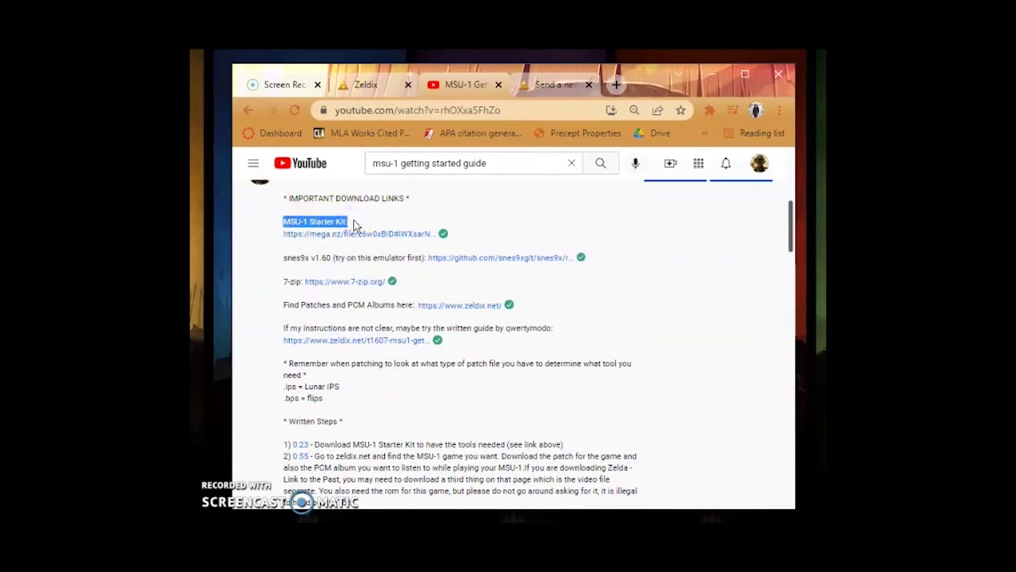
pyautogui.click(284, 257)
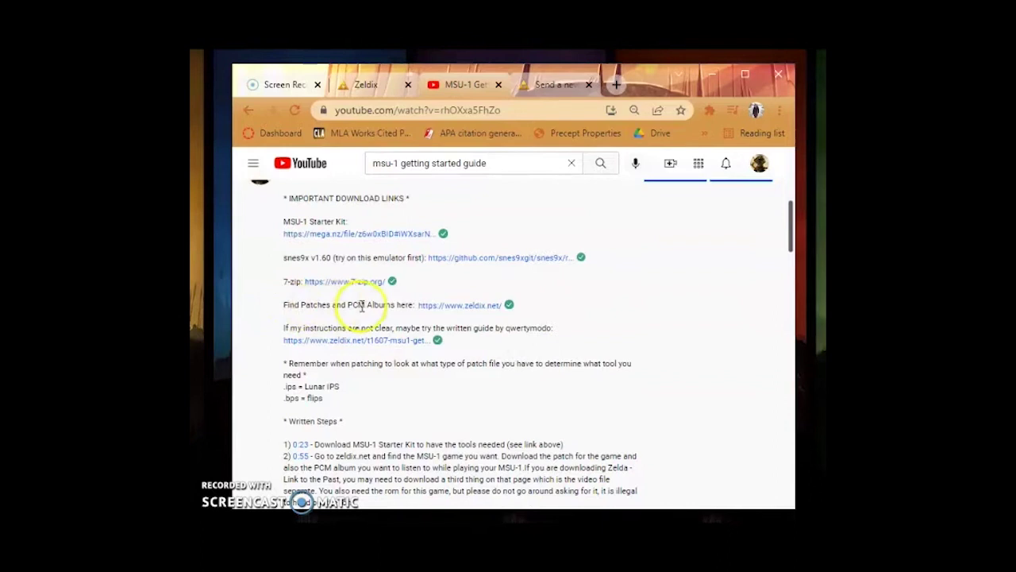
# Open the zeldix.net link from the description and go to Jump 'n Gun M-Z in the MSU-1 Hacks Database.
pyautogui.click(437, 308)
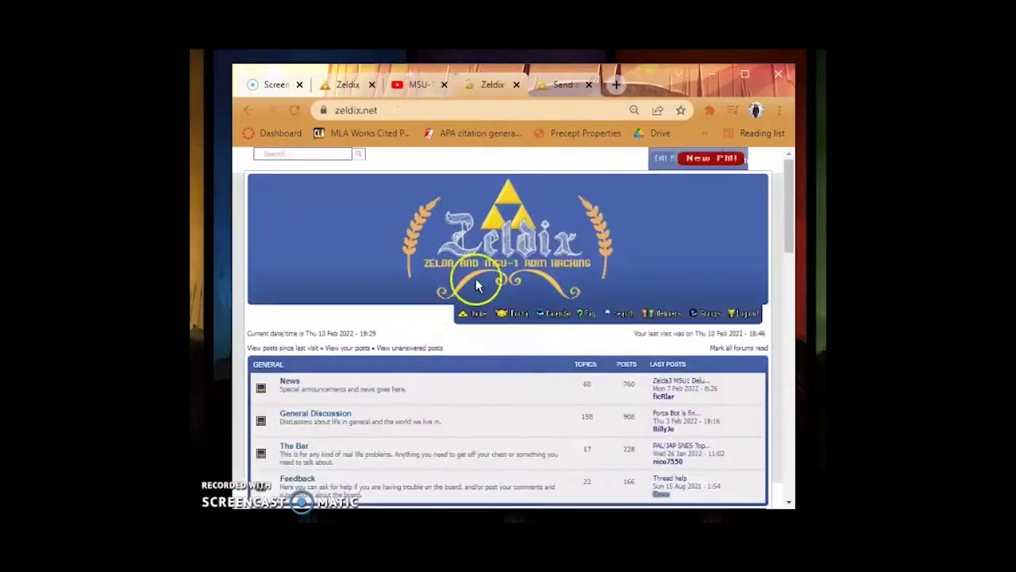
pyautogui.scroll(-6, 363, 262)
pyautogui.scroll(-2, 357, 278)
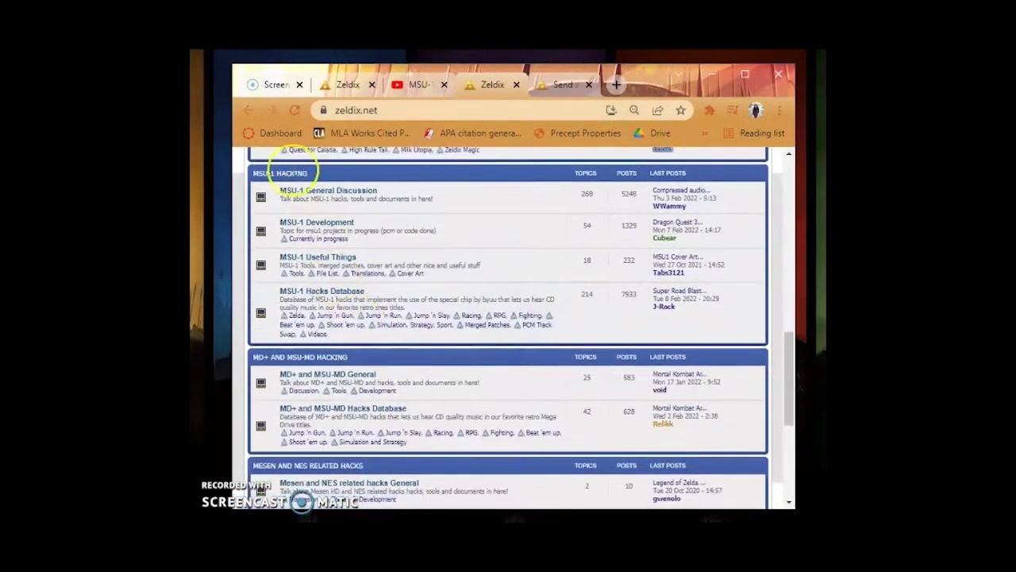
pyautogui.click(309, 293)
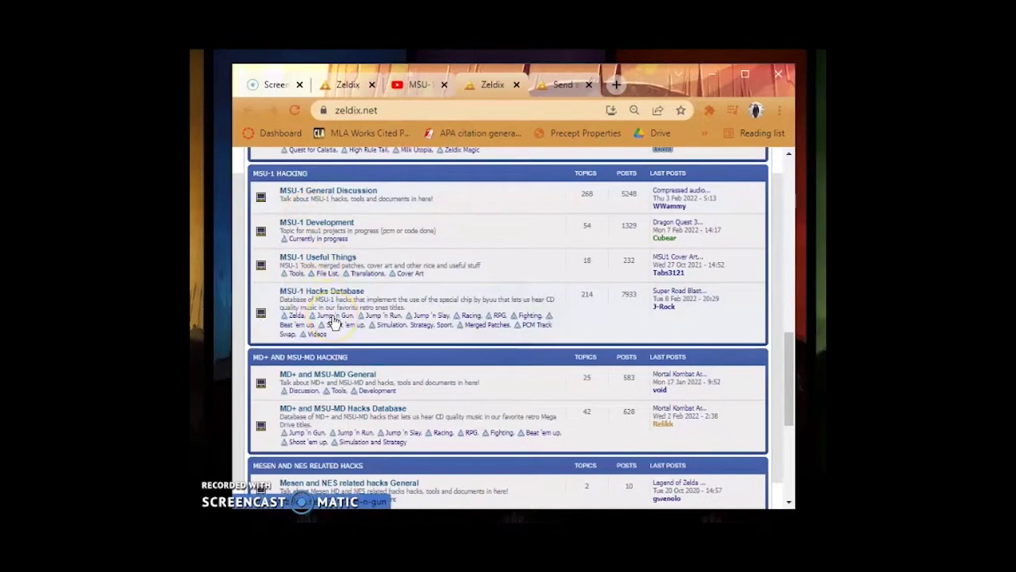
pyautogui.click(332, 317)
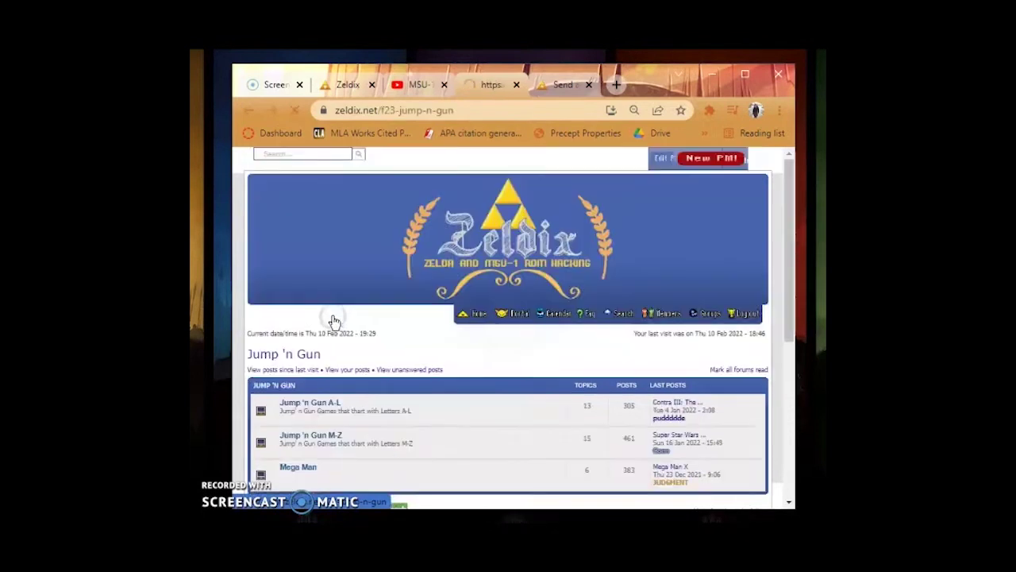
pyautogui.click(329, 430)
# Find the Super Metroid topic in the Jump 'n Gun M-Z list and open it.
pyautogui.scroll(-10, 340, 324)
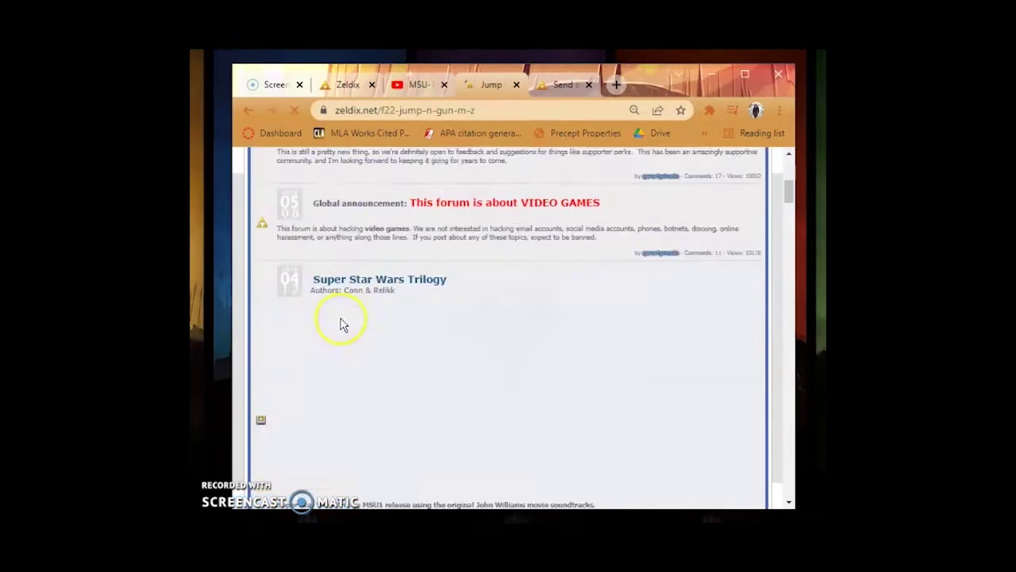
pyautogui.scroll(-5, 343, 314)
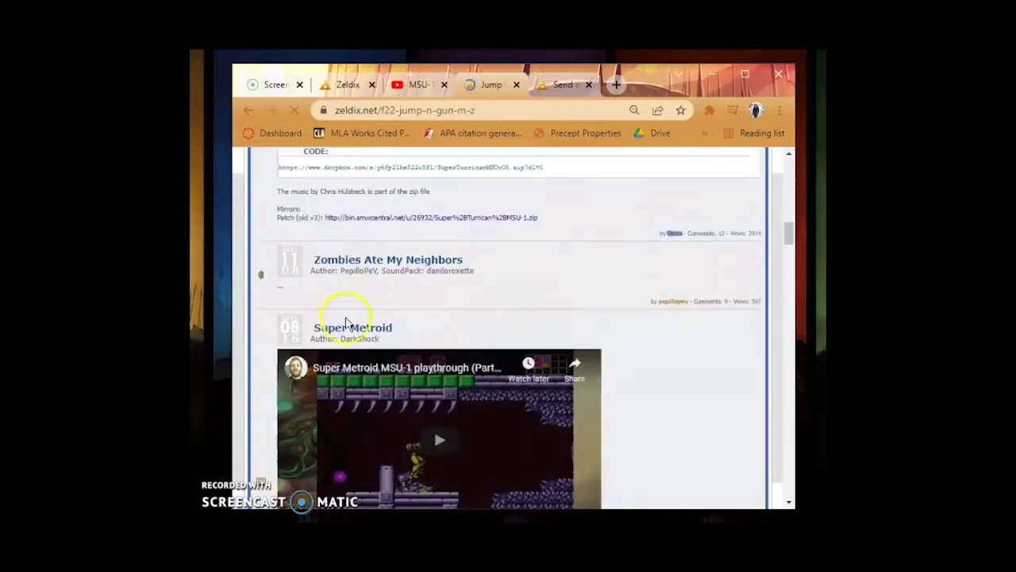
pyautogui.click(349, 328)
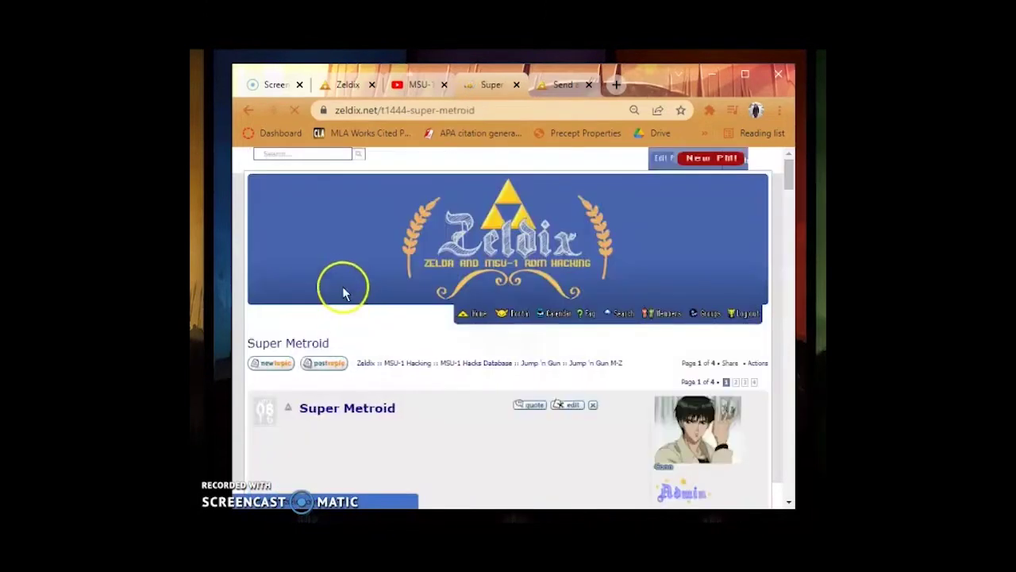
# Highlight the DarkShock MSU1 Patch link, then the Super Metroid Orchestral Set v3 title and its download link.
pyautogui.scroll(-3, 343, 262)
pyautogui.scroll(-2, 343, 228)
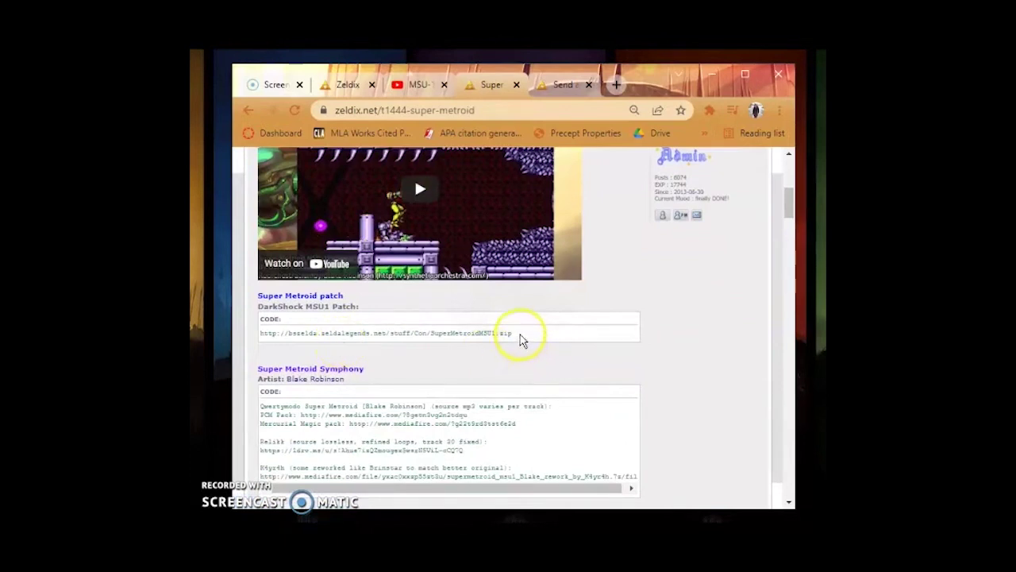
pyautogui.moveTo(520, 335); pyautogui.dragTo(271, 333)
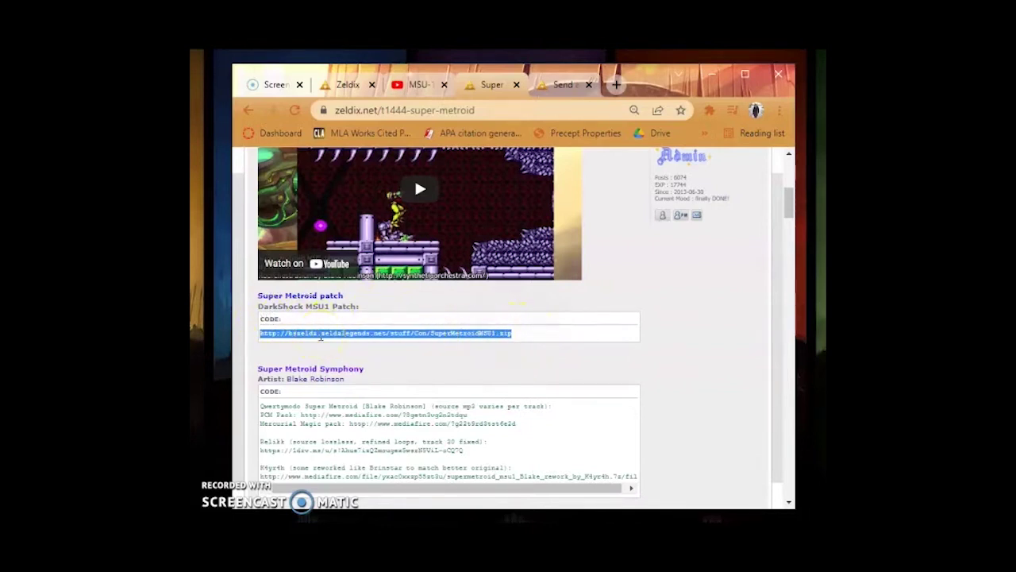
pyautogui.scroll(-2, 321, 338)
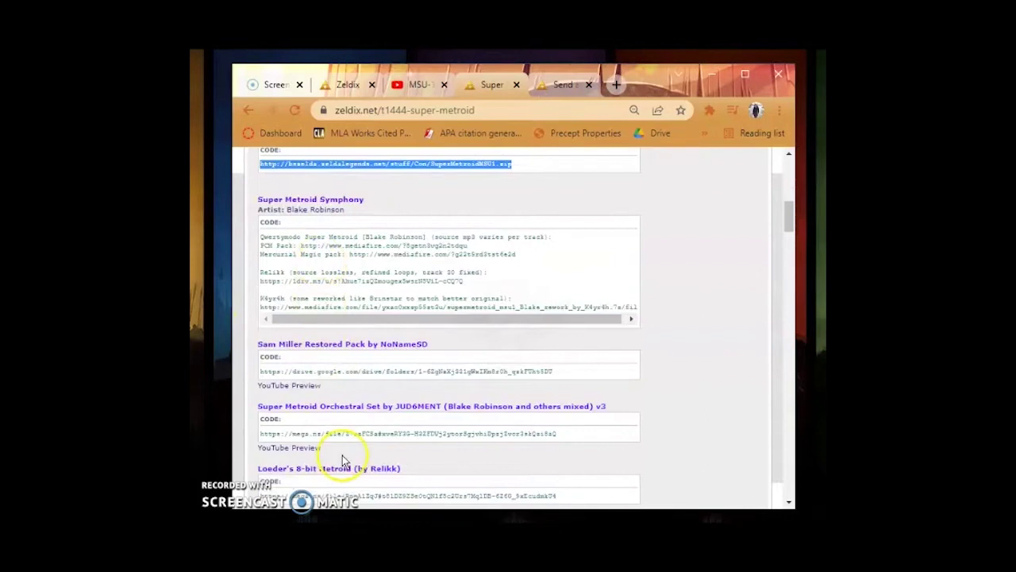
pyautogui.scroll(-2, 343, 460)
pyautogui.moveTo(592, 238); pyautogui.dragTo(252, 236)
pyautogui.click(560, 268)
pyautogui.moveTo(561, 268); pyautogui.dragTo(333, 277)
pyautogui.scroll(-5, 363, 299)
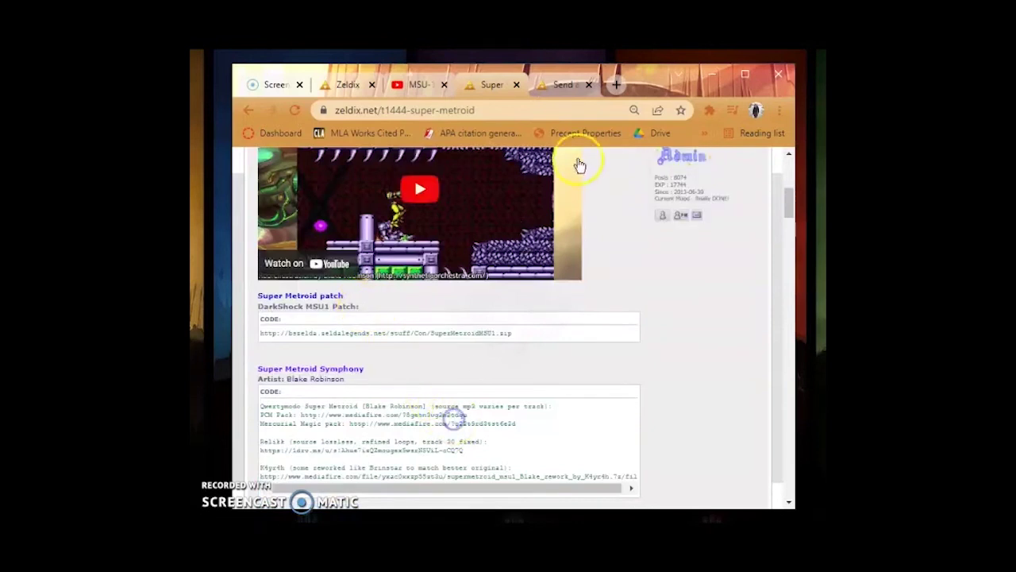
# Minimize the browser and open the Super Metroid MSU-1 folder on the desktop.
pyautogui.click(711, 73)
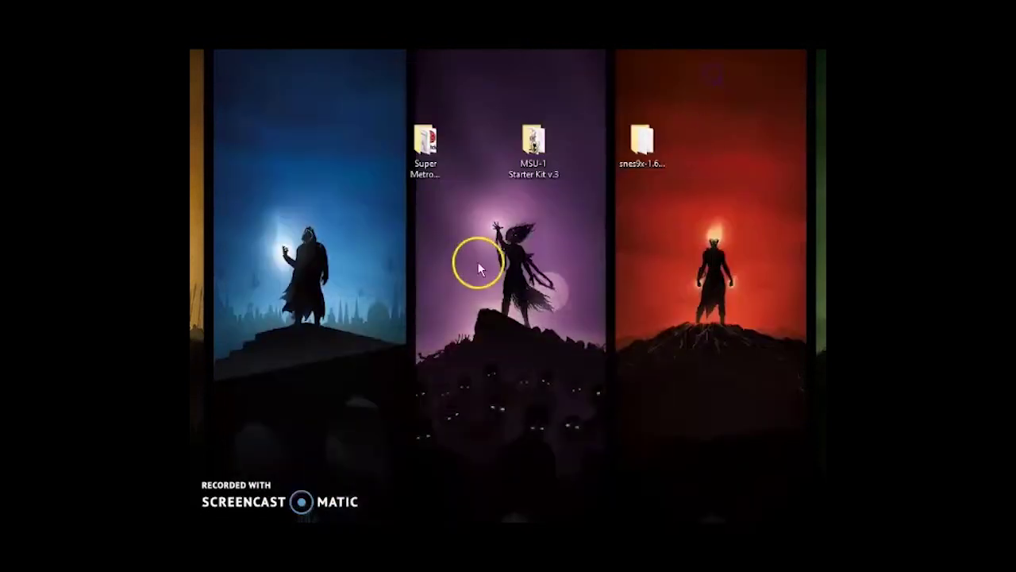
pyautogui.click(423, 163)
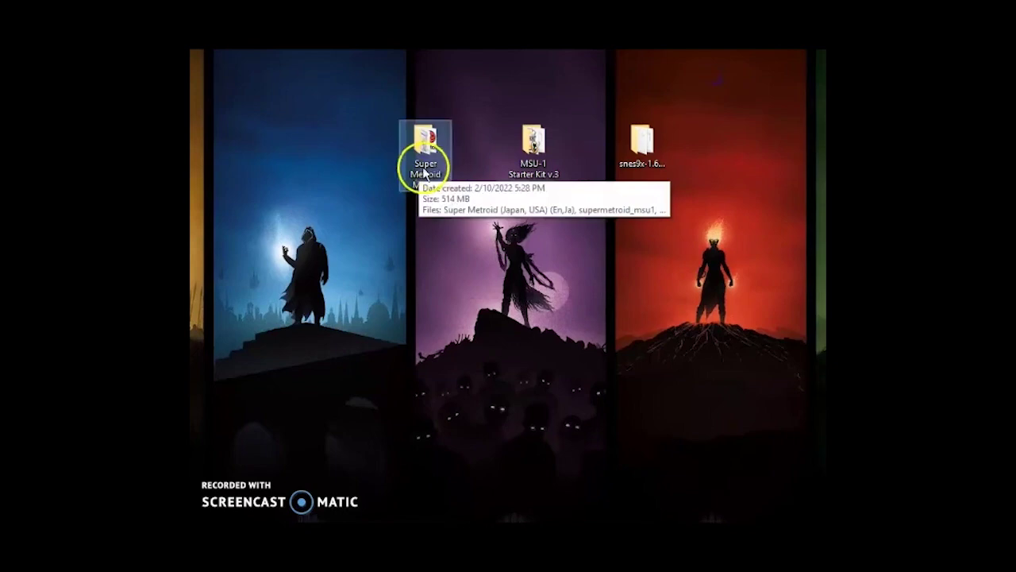
pyautogui.doubleClick(429, 178)
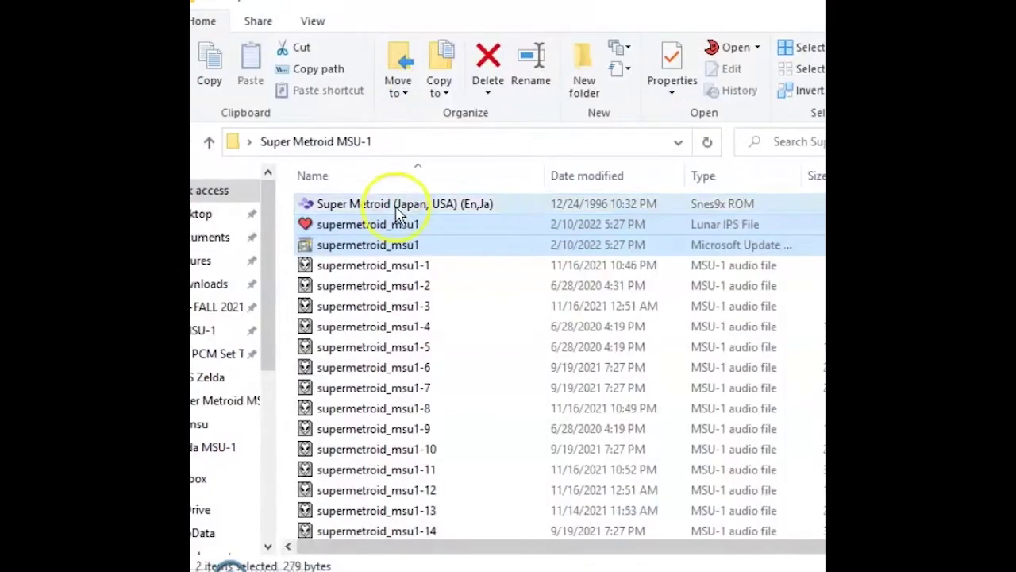
# Examine the two supermetroid_msu1 patch files and the Super Metroid (Japan, USA) (En,Ja) ROM by selecting them.
pyautogui.click(286, 224)
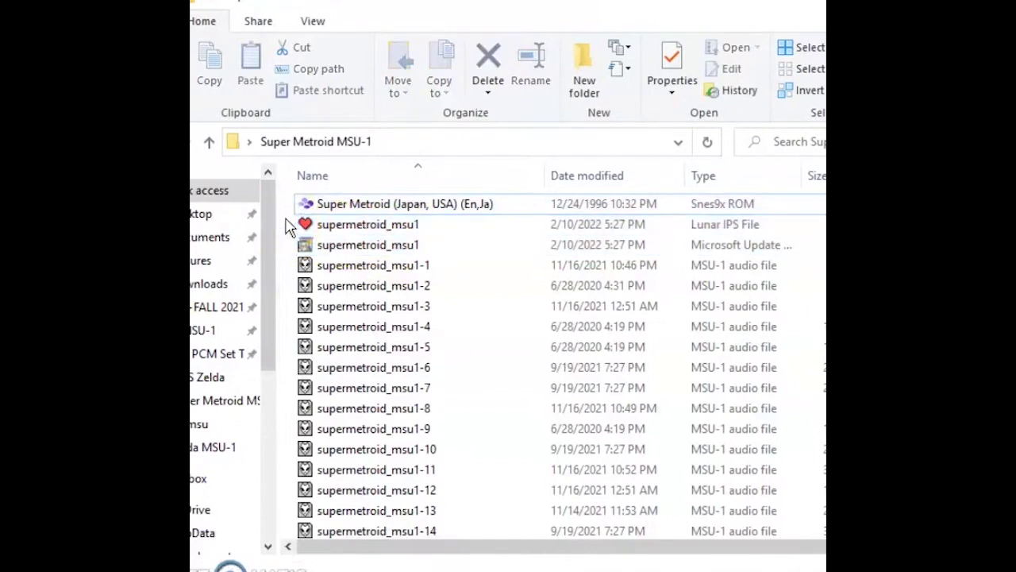
pyautogui.moveTo(287, 224); pyautogui.dragTo(331, 248)
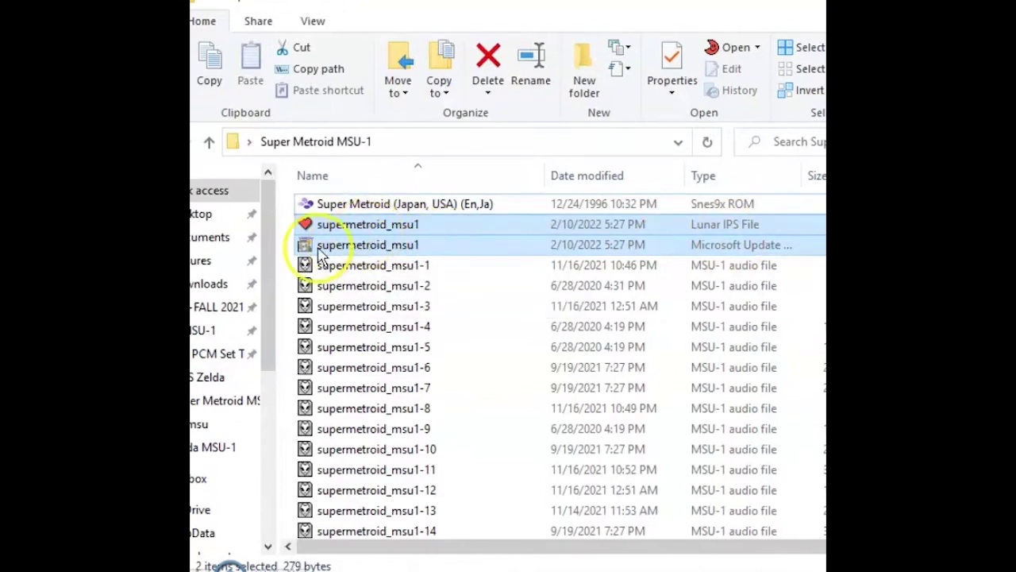
pyautogui.moveTo(288, 259)
pyautogui.mouseDown()
pyautogui.moveTo(401, 281)
pyautogui.moveTo(419, 459)
pyautogui.moveTo(404, 558)
pyautogui.moveTo(413, 556)
pyautogui.moveTo(436, 526)
pyautogui.moveTo(381, 150)
pyautogui.moveTo(294, 211)
pyautogui.moveTo(287, 244)
pyautogui.mouseUp()
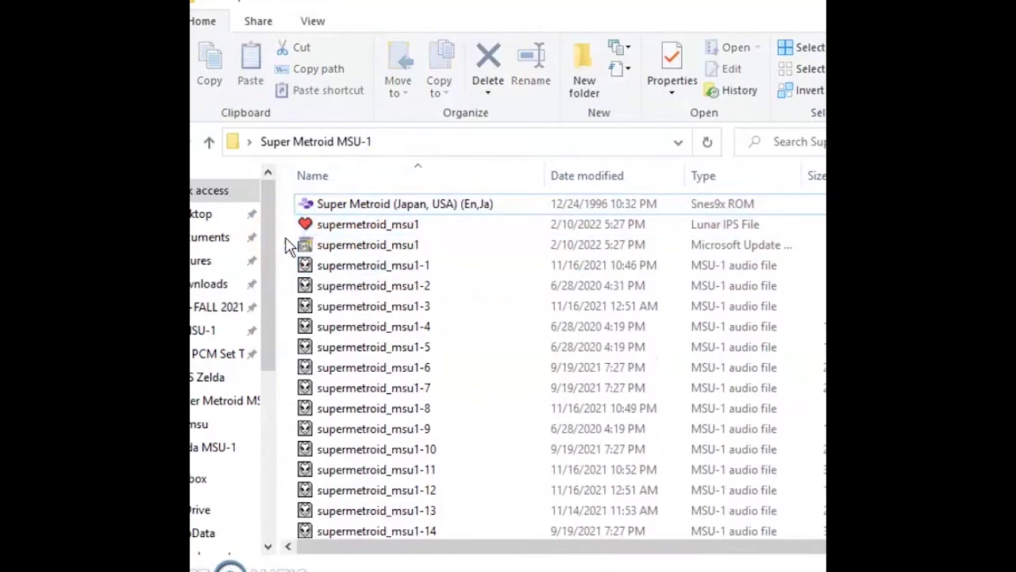
pyautogui.click(381, 203)
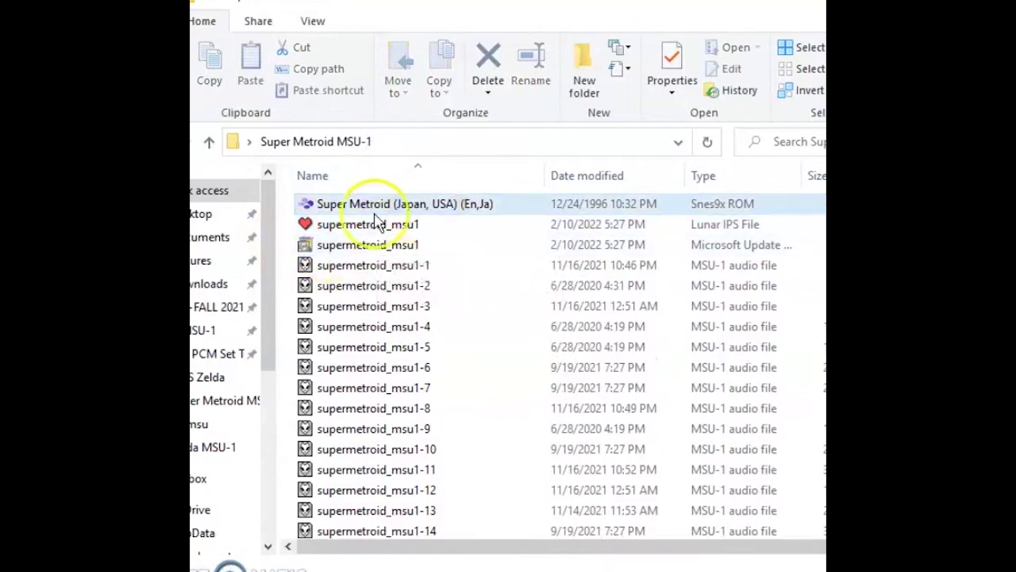
pyautogui.click(477, 204)
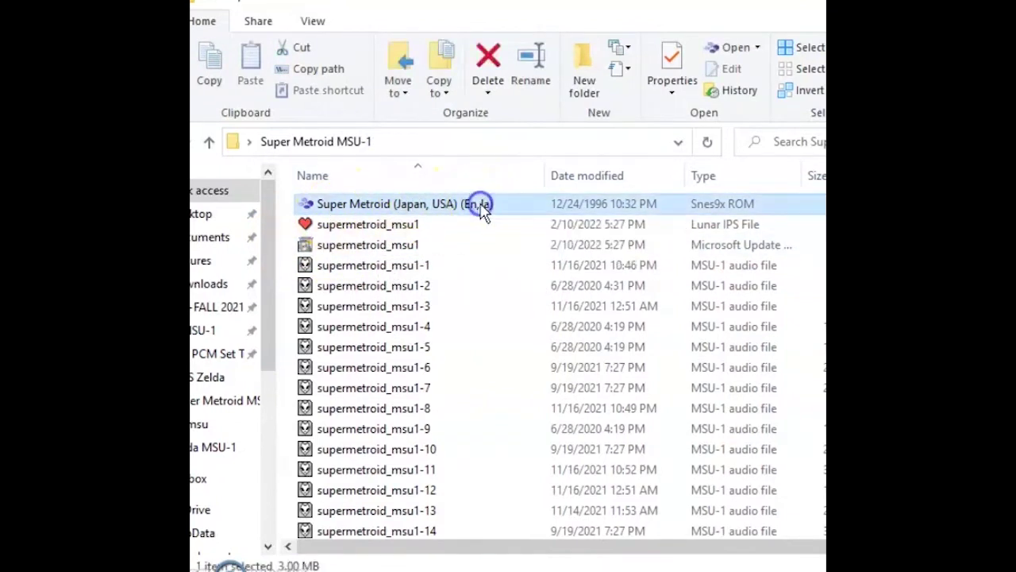
# Leave the Super Metroid MSU-1 folder and open the MSU-1 Starter Kit v.3 folder on the desktop.
pyautogui.click(800, 6)
pyautogui.click(687, 52)
pyautogui.click(545, 91)
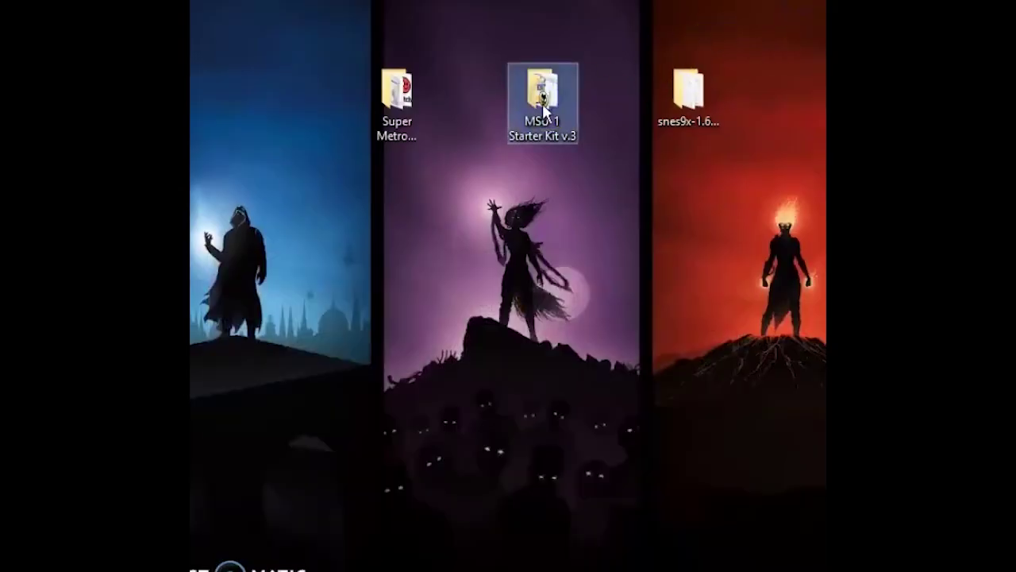
pyautogui.doubleClick(545, 92)
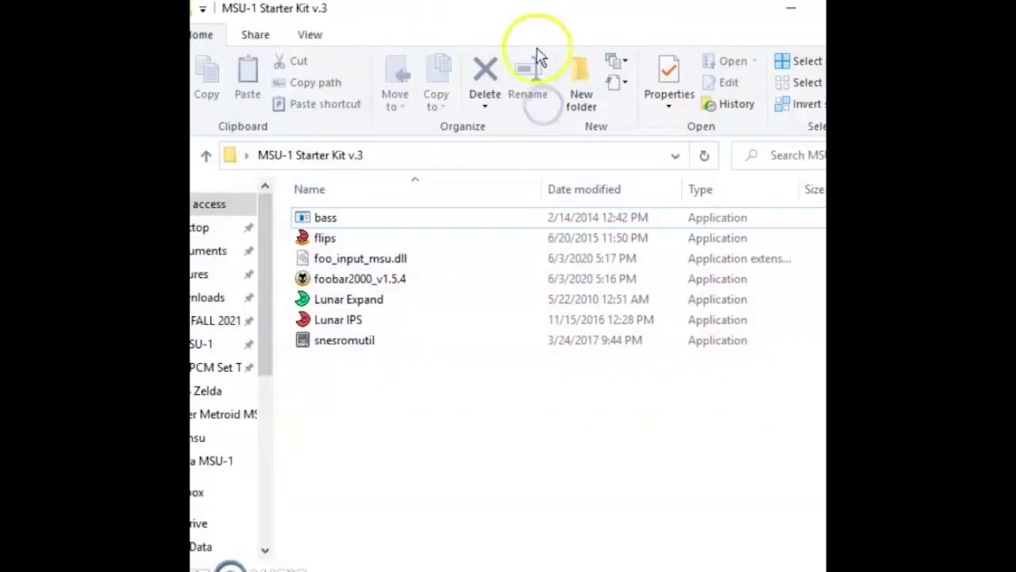
# Launch the snesromutil application from the MSU-1 Starter Kit v.3 folder.
pyautogui.click(334, 240)
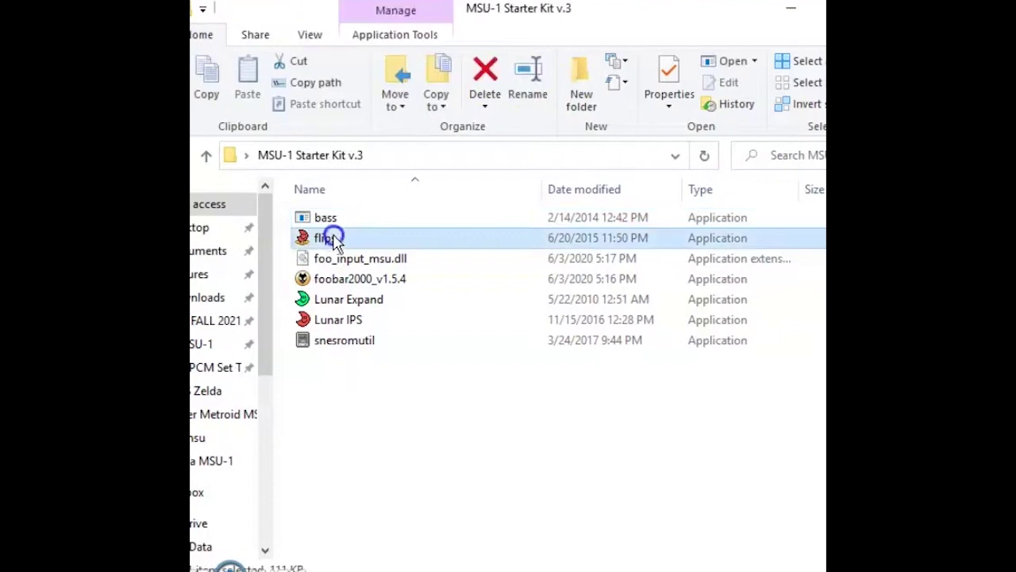
pyautogui.click(350, 351)
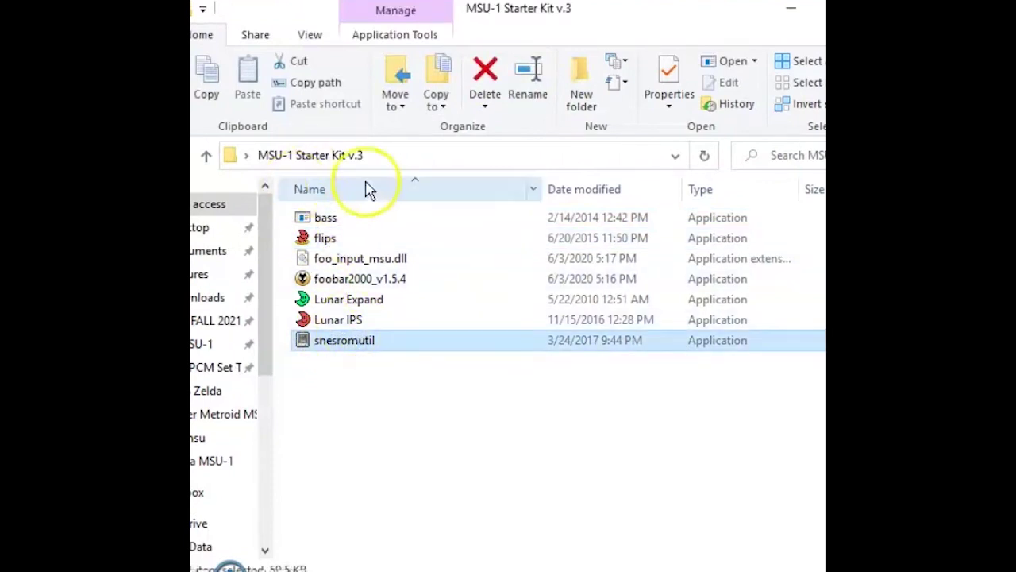
pyautogui.doubleClick(362, 343)
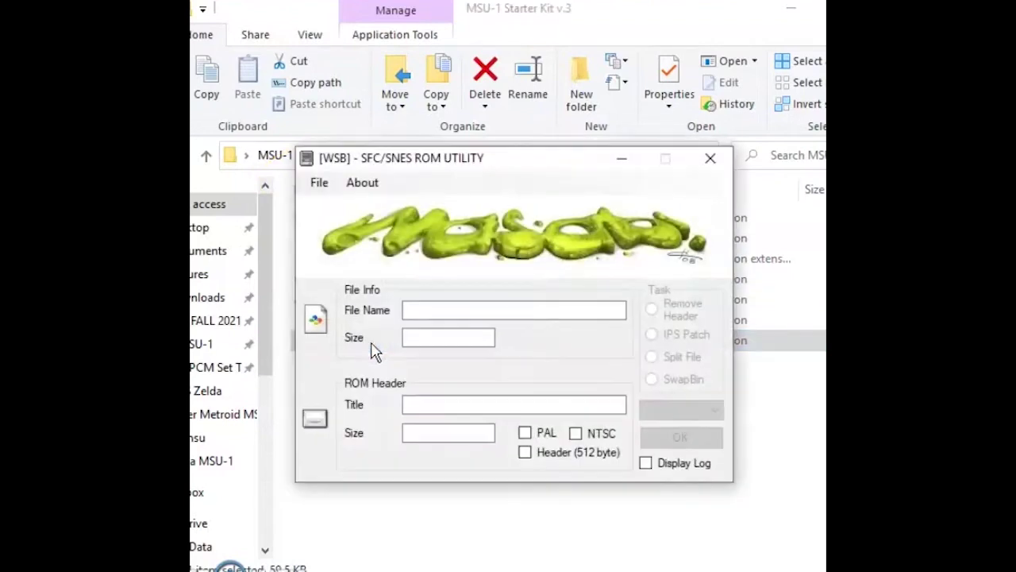
# Load the Super Metroid (Japan, USA) (En,Ja) ROM from the desktop's Super Metroid MSU-1 folder into the ROM utility.
pyautogui.click(319, 183)
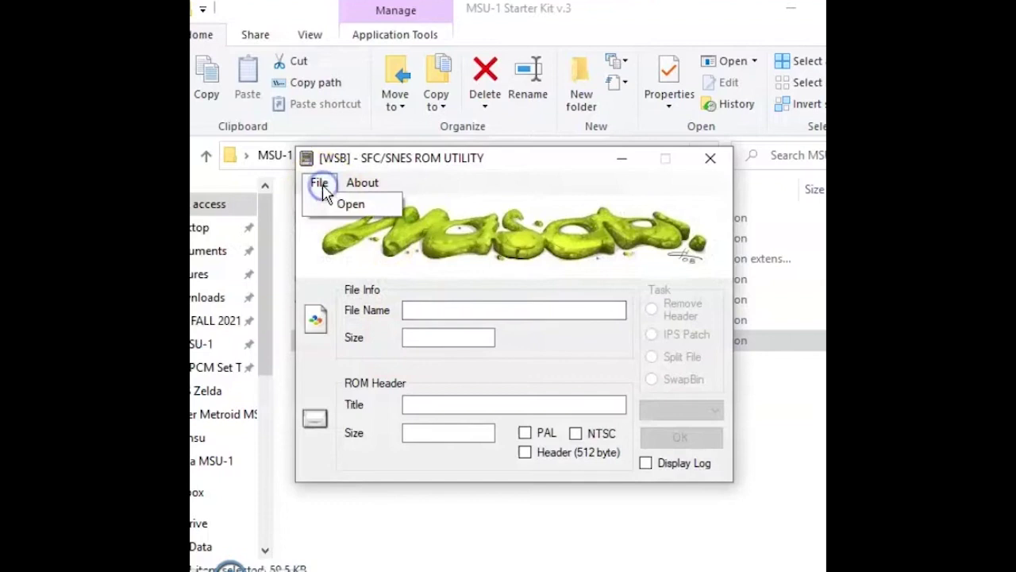
pyautogui.click(341, 204)
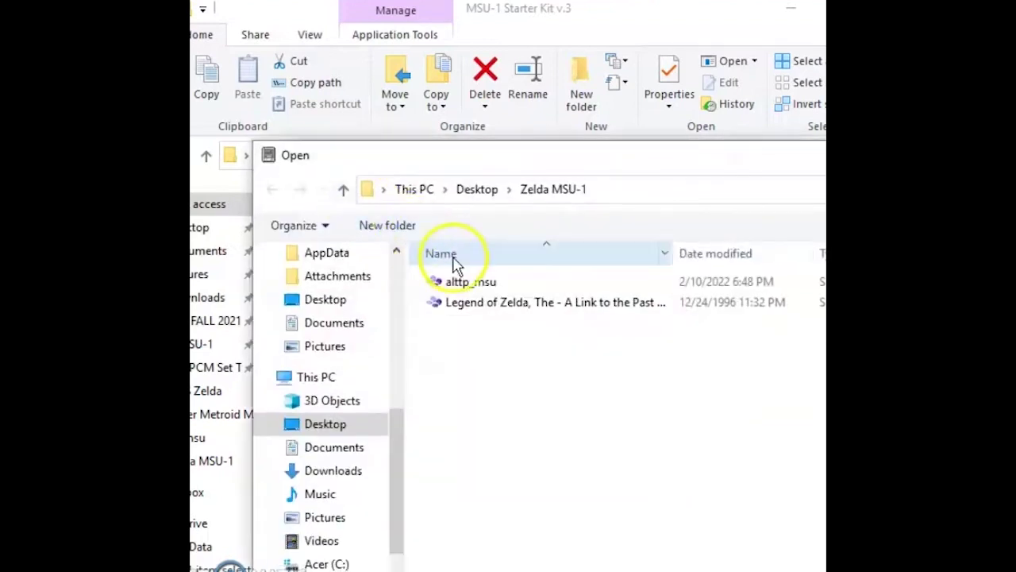
pyautogui.click(323, 423)
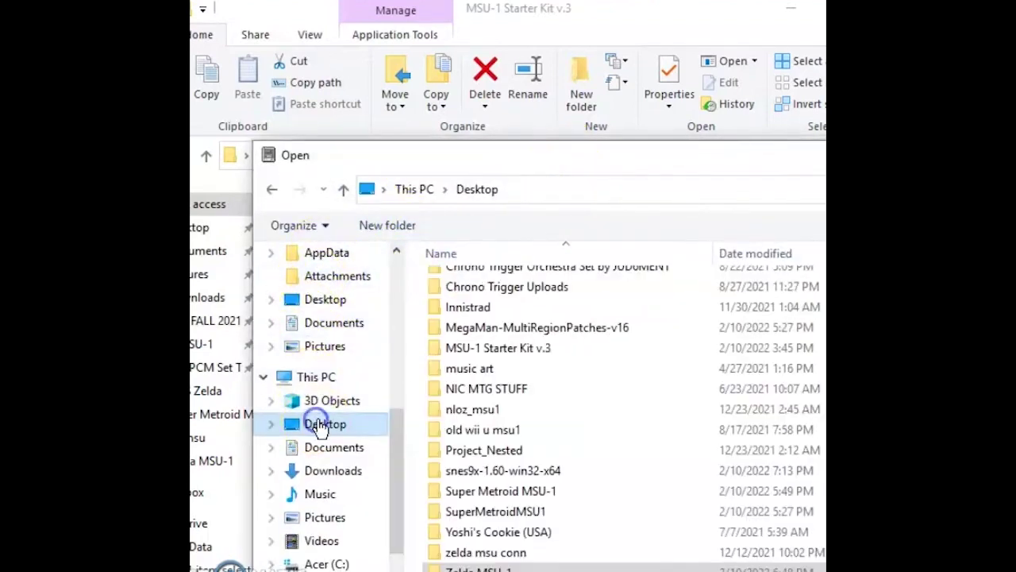
pyautogui.moveTo(593, 155); pyautogui.dragTo(395, 31)
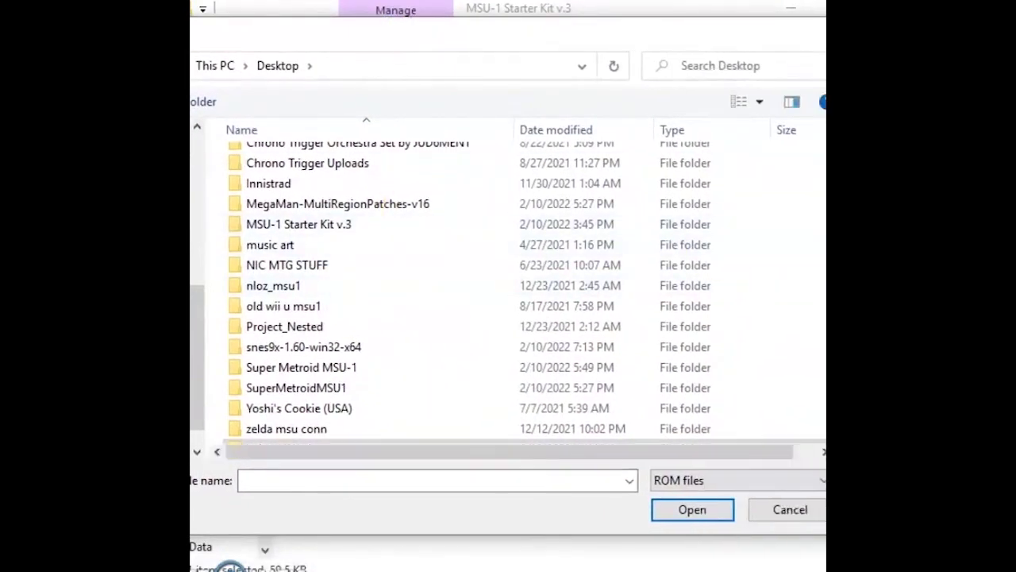
pyautogui.moveTo(547, 36); pyautogui.dragTo(623, 31)
pyautogui.scroll(-2, 357, 301)
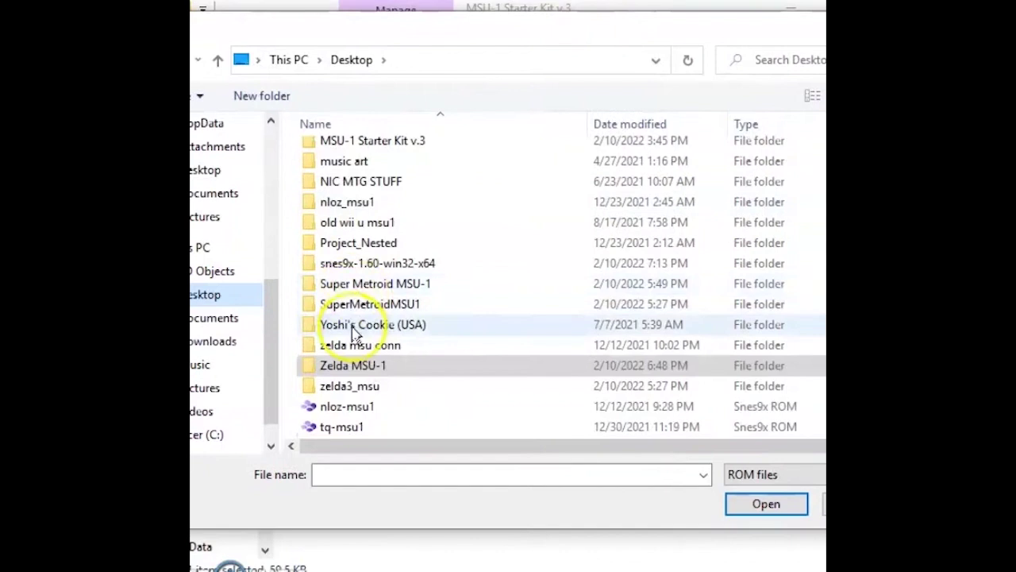
pyautogui.click(393, 283)
pyautogui.click(754, 509)
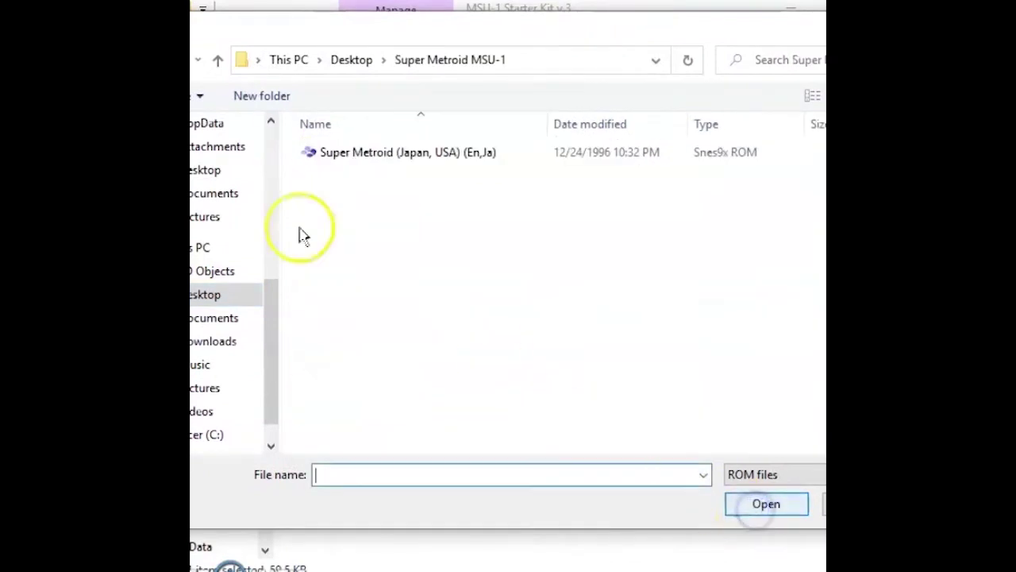
pyautogui.click(358, 152)
pyautogui.click(762, 508)
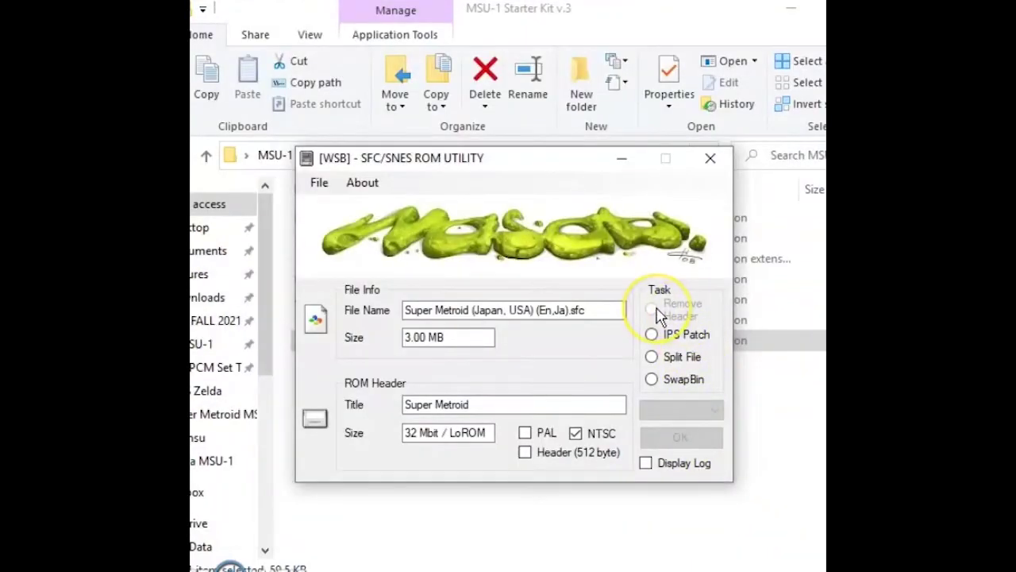
# Check whether the loaded ROM has a header to remove, and close the ROM utility.
pyautogui.click(727, 468)
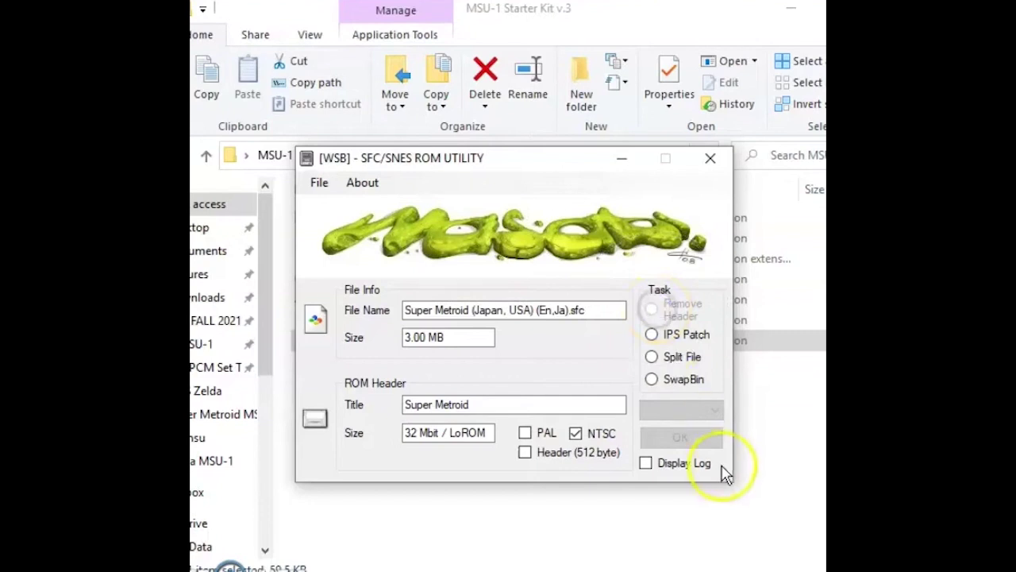
pyautogui.click(677, 441)
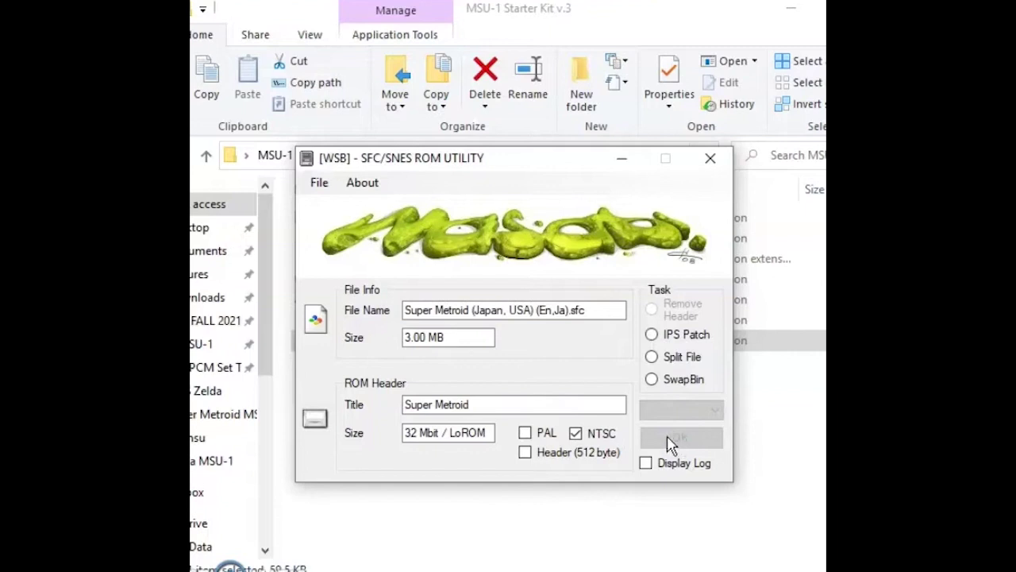
pyautogui.click(434, 238)
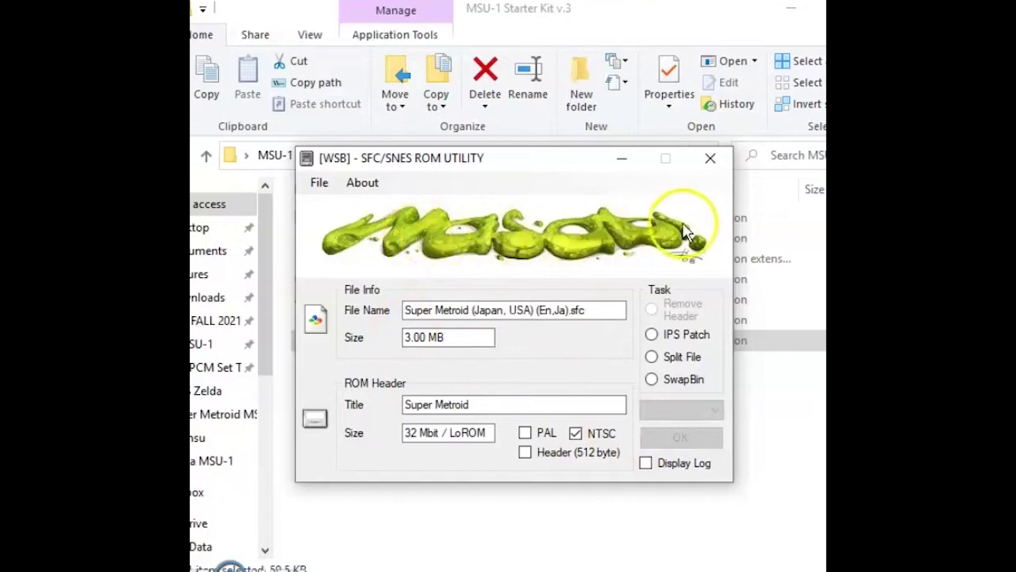
pyautogui.click(719, 173)
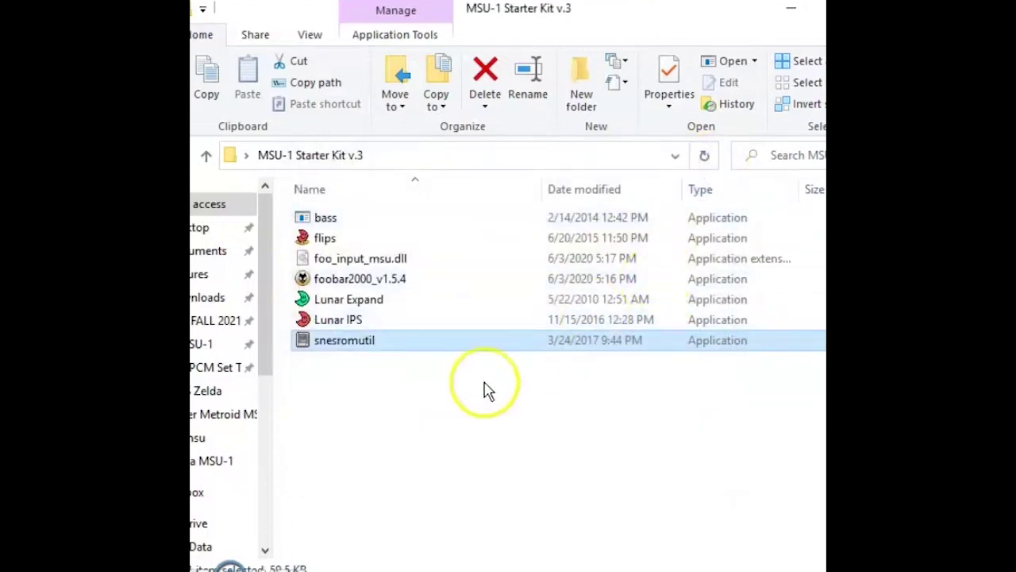
# Launch flips and choose the supermetroid_msu1 patch from the Super Metroid MSU-1 folder as the patch to apply.
pyautogui.click(333, 241)
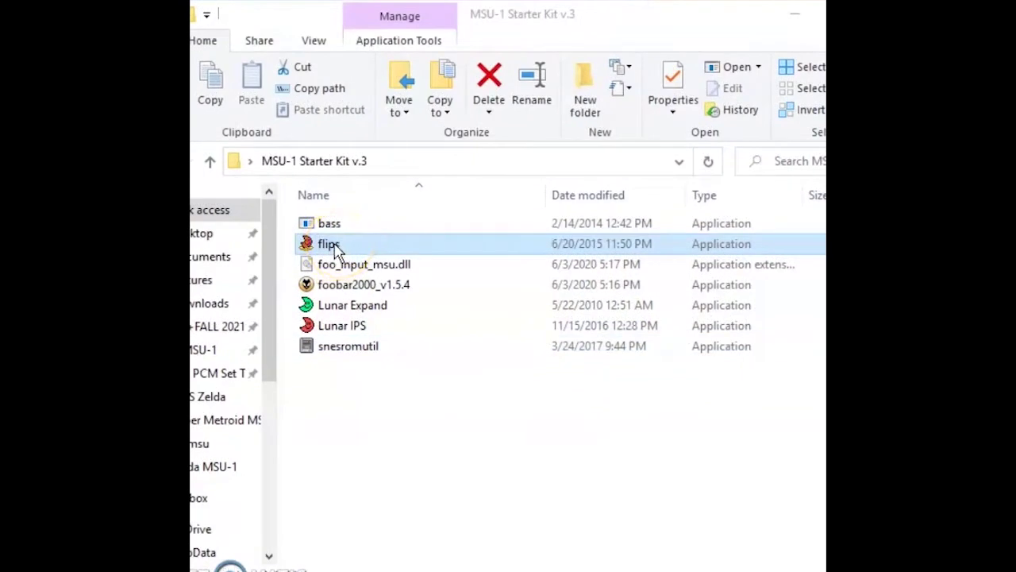
pyautogui.doubleClick(334, 246)
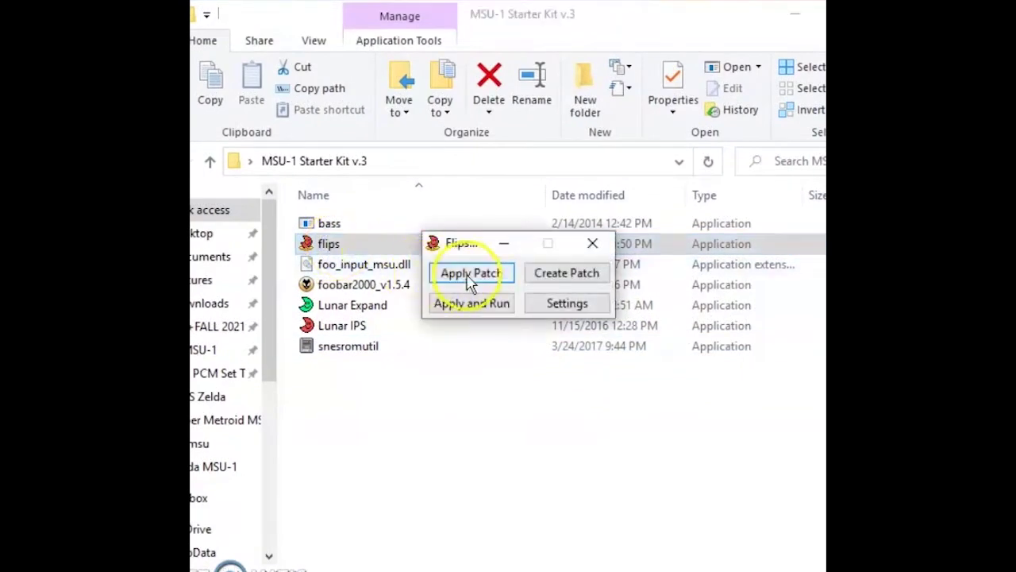
pyautogui.click(474, 274)
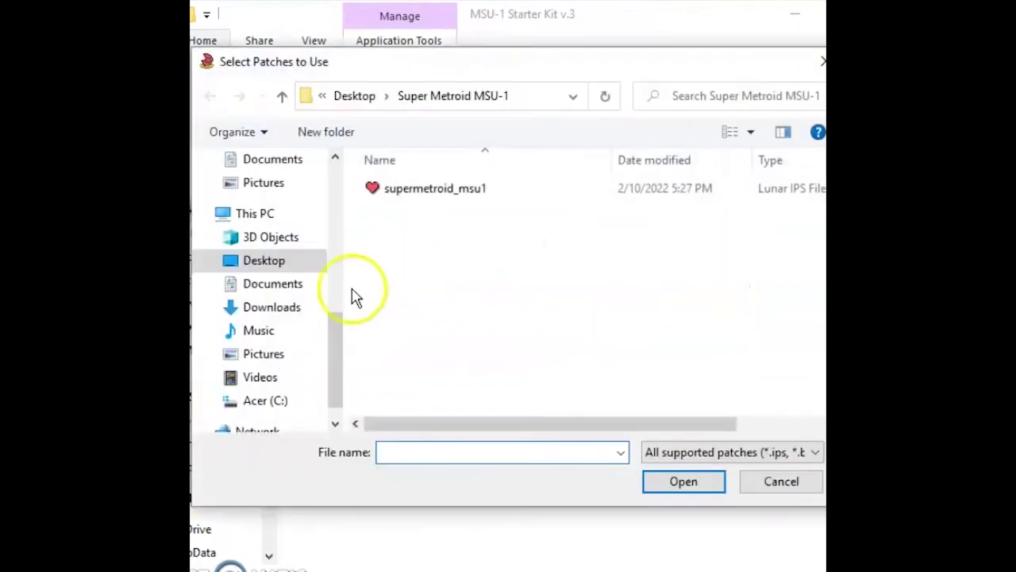
pyautogui.click(270, 262)
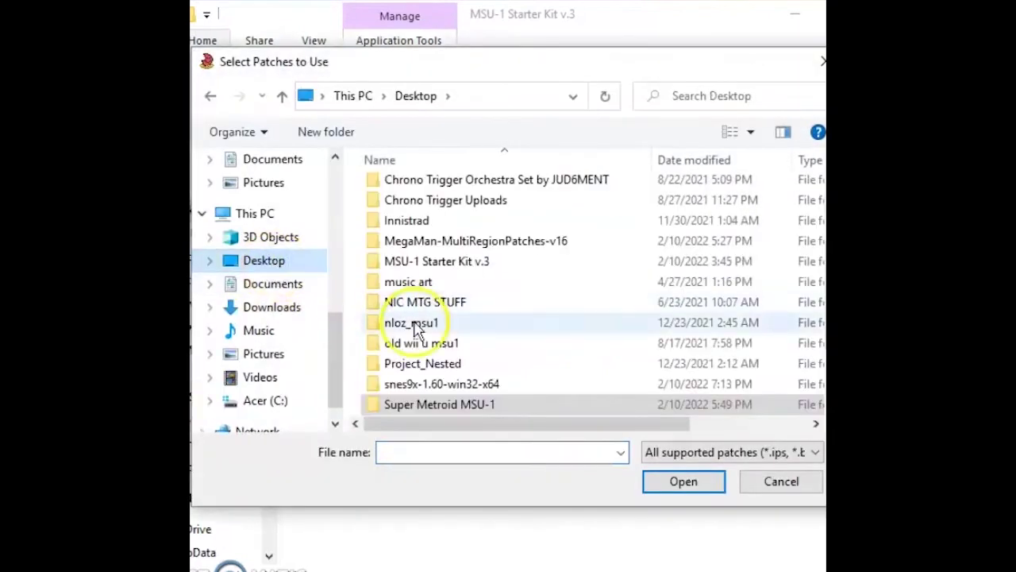
pyautogui.scroll(-2, 419, 330)
pyautogui.click(439, 308)
pyautogui.doubleClick(439, 308)
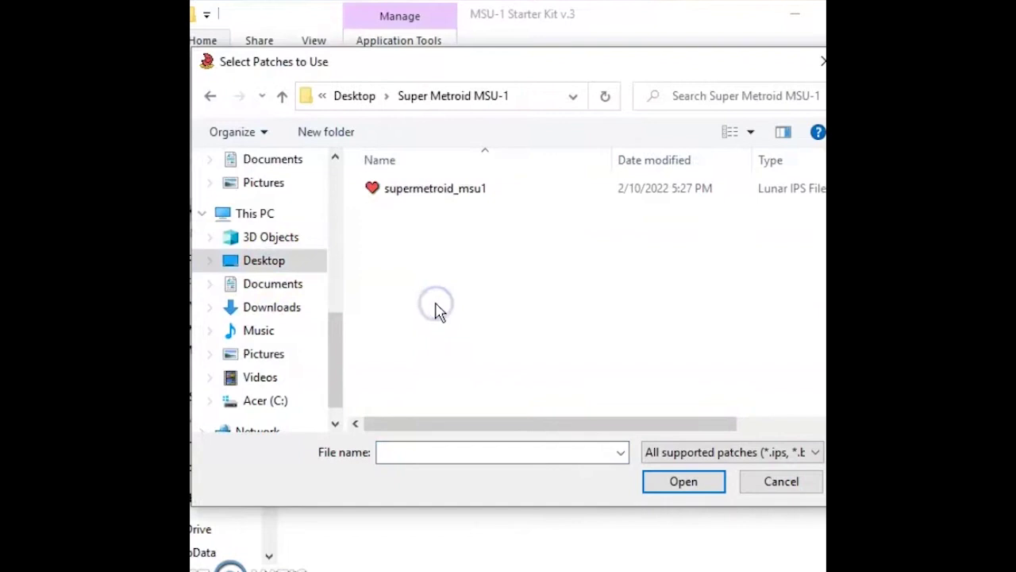
pyautogui.click(461, 191)
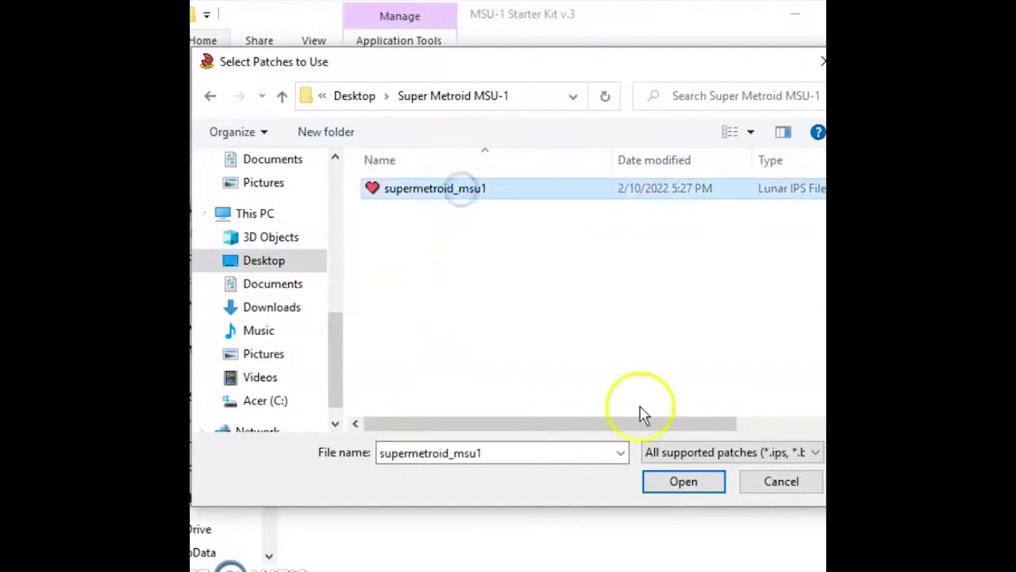
pyautogui.click(675, 483)
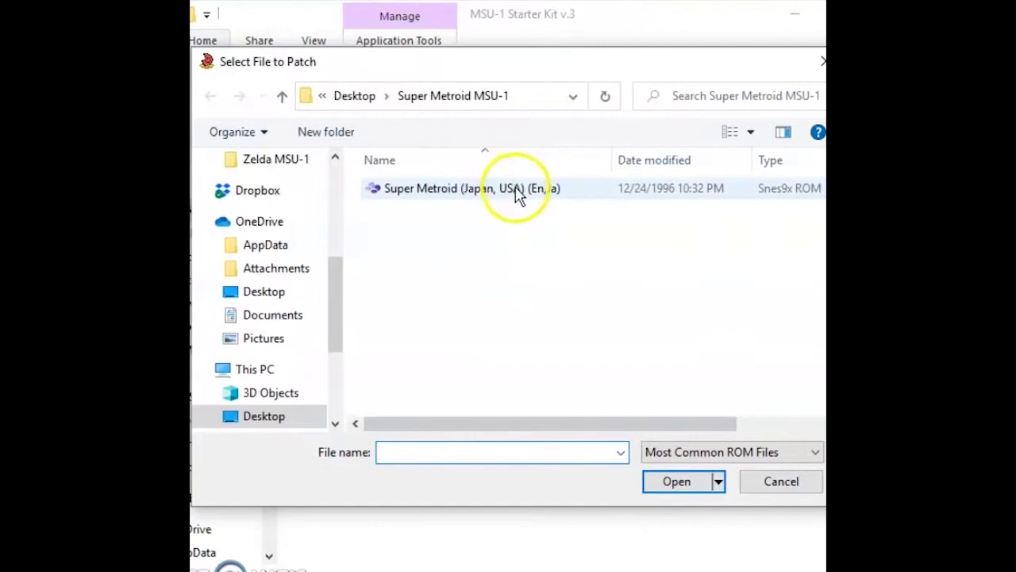
# Apply the patch to the Super Metroid (Japan, USA) (En,Ja) ROM and save the output as supermetroid_msu1.
pyautogui.click(517, 193)
pyautogui.click(675, 481)
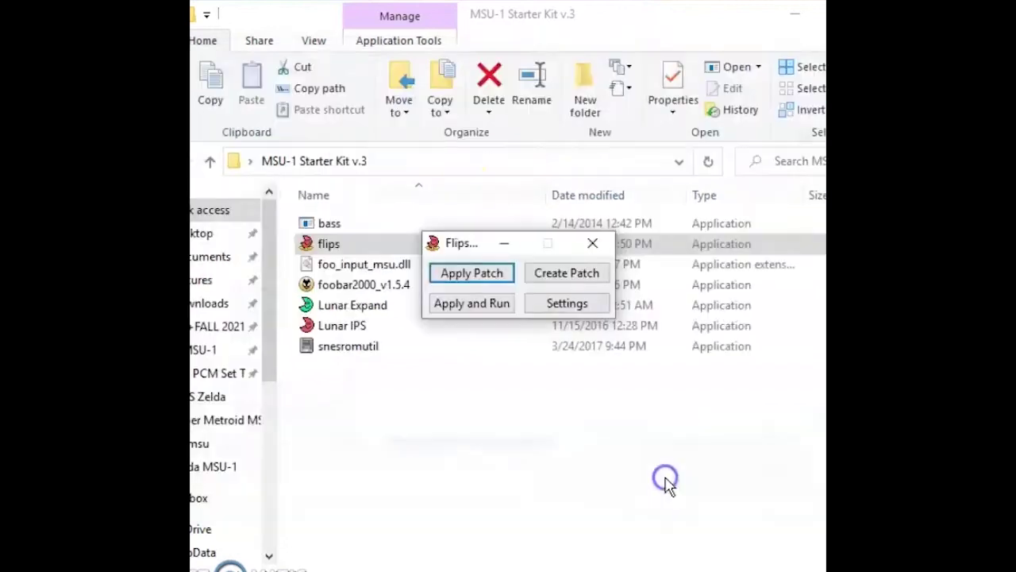
pyautogui.click(647, 484)
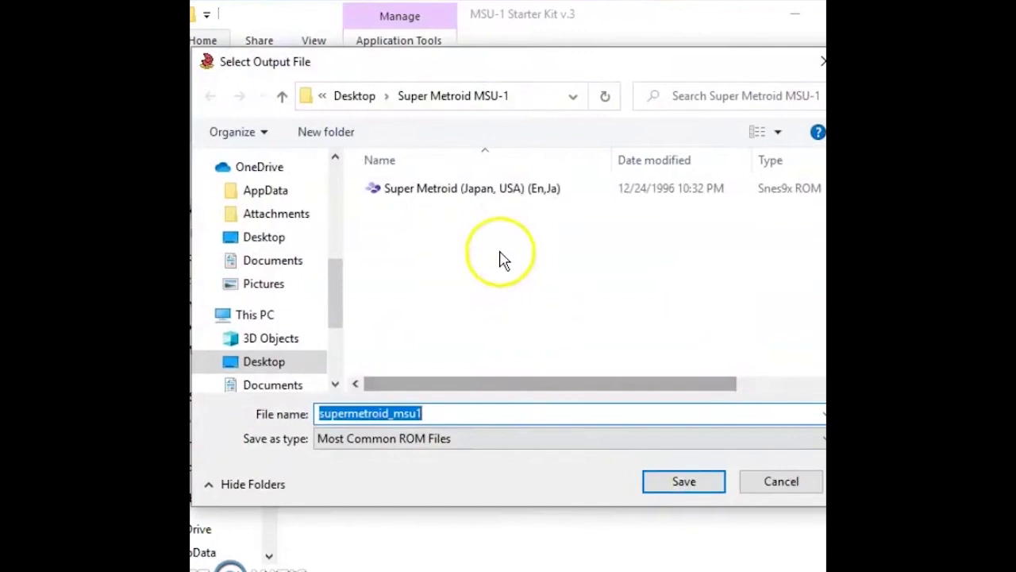
pyautogui.click(685, 482)
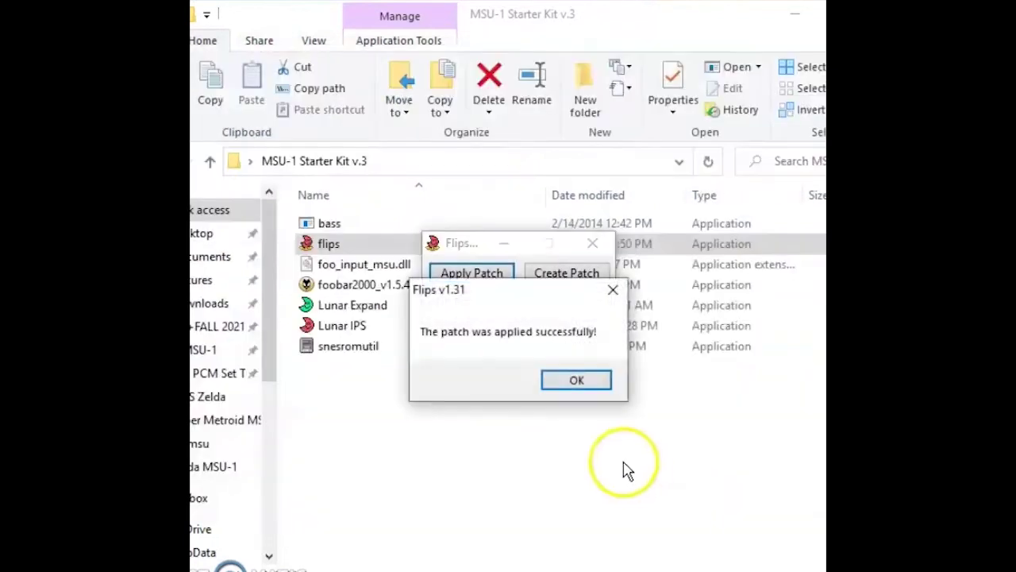
pyautogui.click(592, 385)
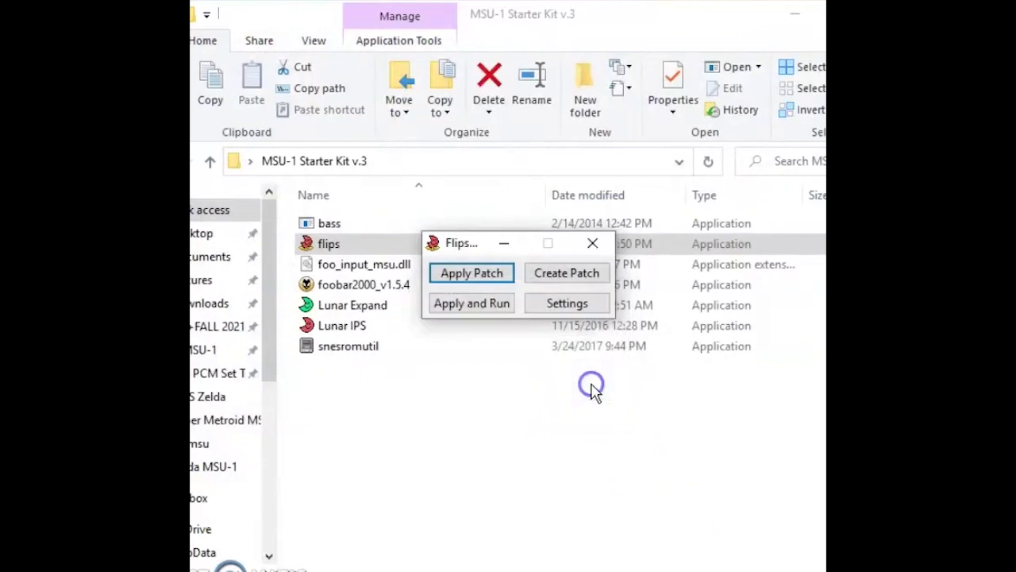
# Close Flips, minimize the starter kit folder and open the Super Metroid MSU-1 folder on the desktop.
pyautogui.click(592, 243)
pyautogui.click(784, 19)
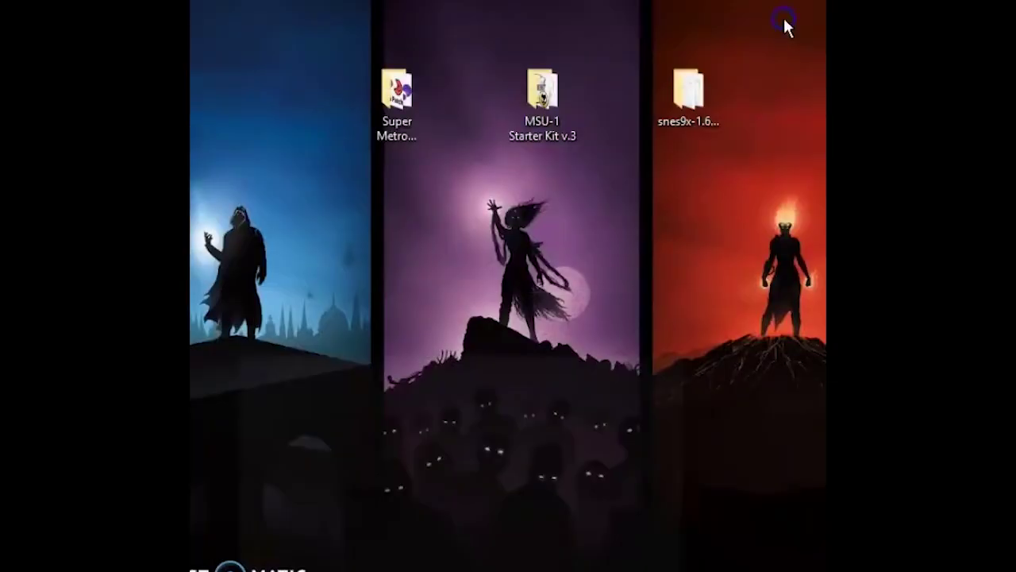
pyautogui.doubleClick(404, 103)
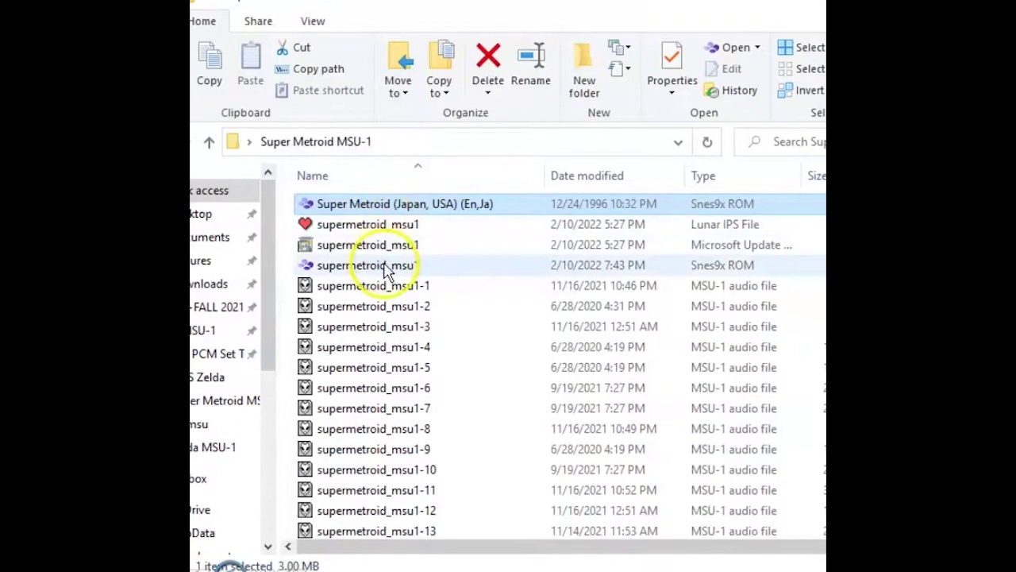
# Copy the name of the supermetroid_msu1 file of type Microsoft Update.
pyautogui.click(370, 246)
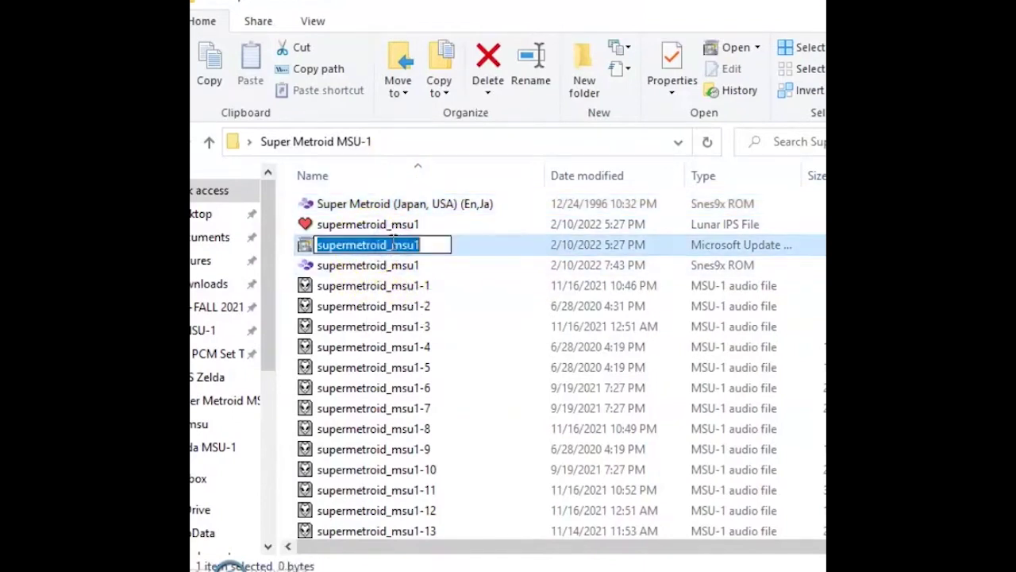
pyautogui.rightClick(394, 243)
pyautogui.click(441, 306)
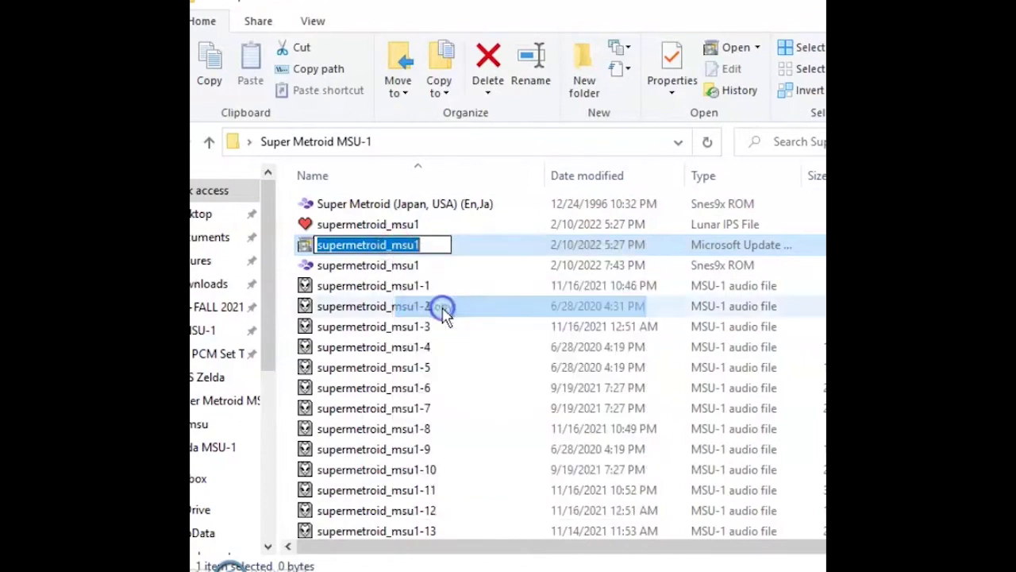
# Compare the names of the patched supermetroid_msu1 ROM, the IPS patch, the MSU file and the numbered audio files.
pyautogui.click(408, 270)
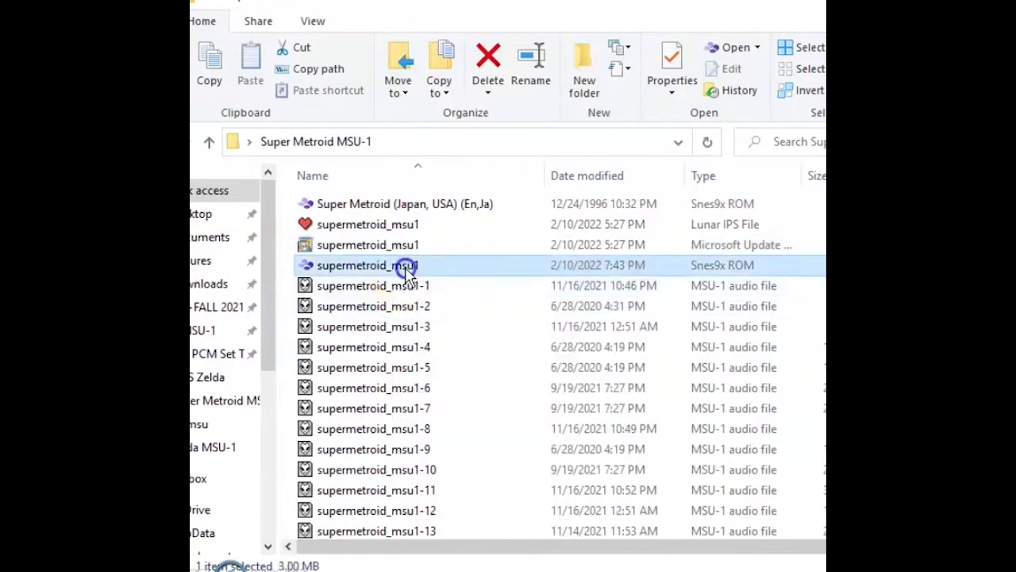
pyautogui.click(403, 227)
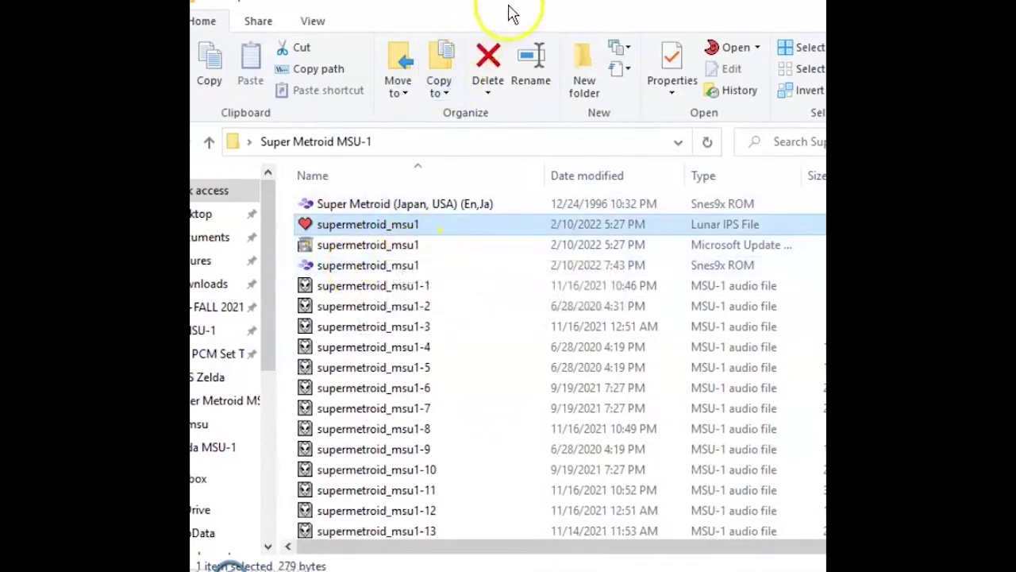
pyautogui.click(411, 270)
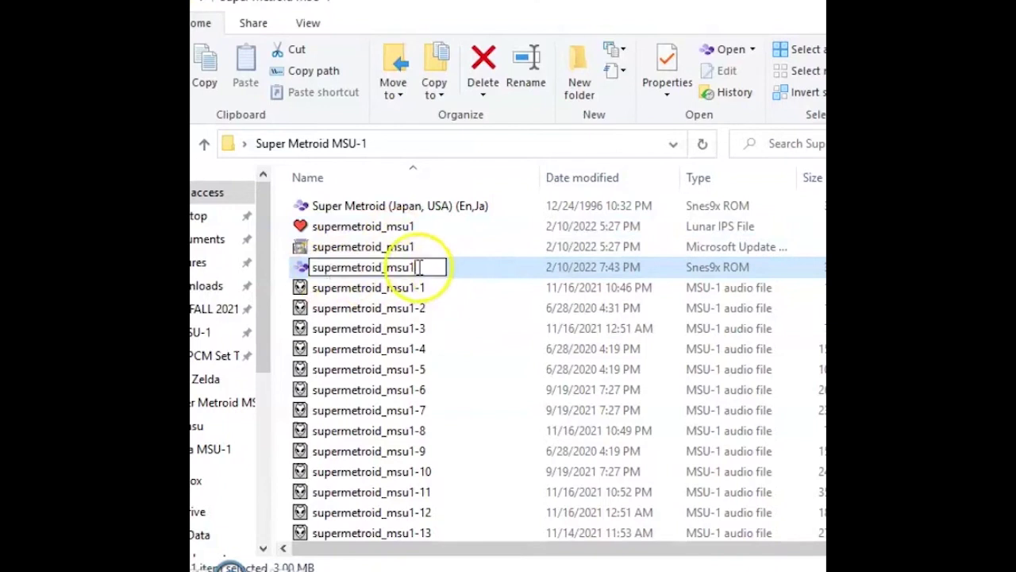
pyautogui.click(463, 254)
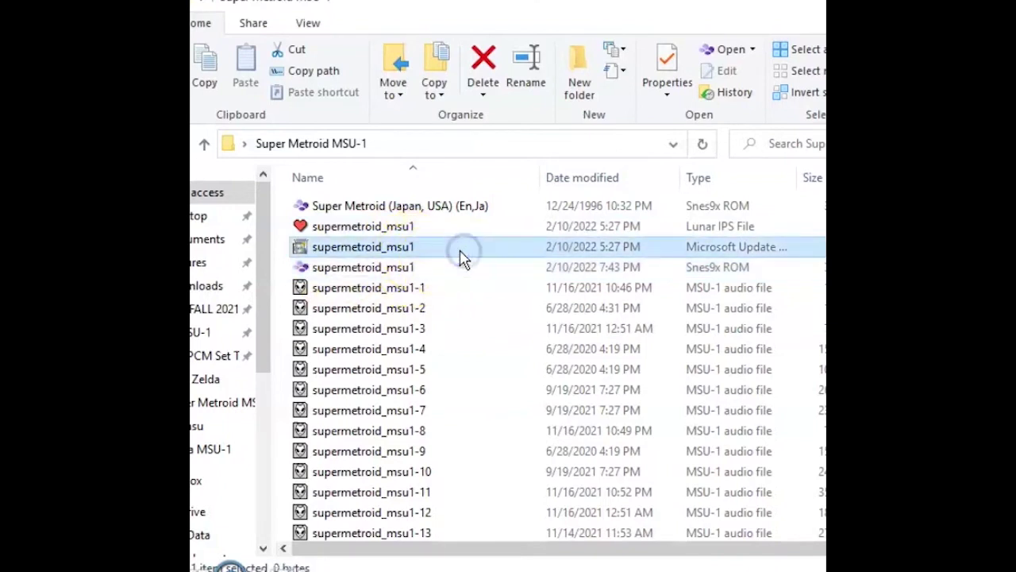
pyautogui.click(404, 310)
pyautogui.click(368, 266)
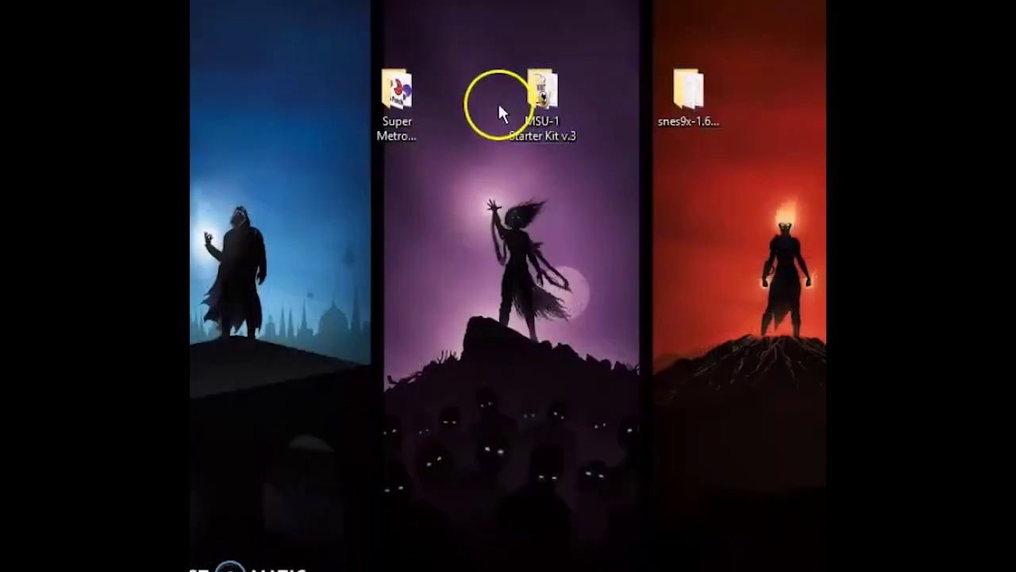
# Open the snes9x-1.60-win32-x64 folder on the desktop.
pyautogui.doubleClick(697, 94)
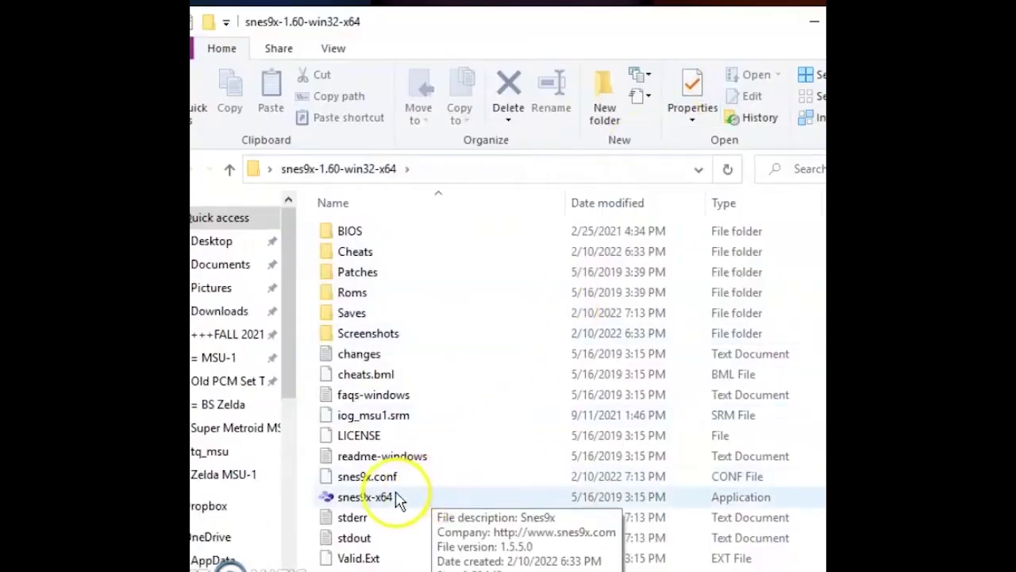
# Launch snes9x-x64, run the patched supermetroid_msu1 ROM from the Super Metroid MSU-1 folder in it, and close the emulator.
pyautogui.doubleClick(396, 496)
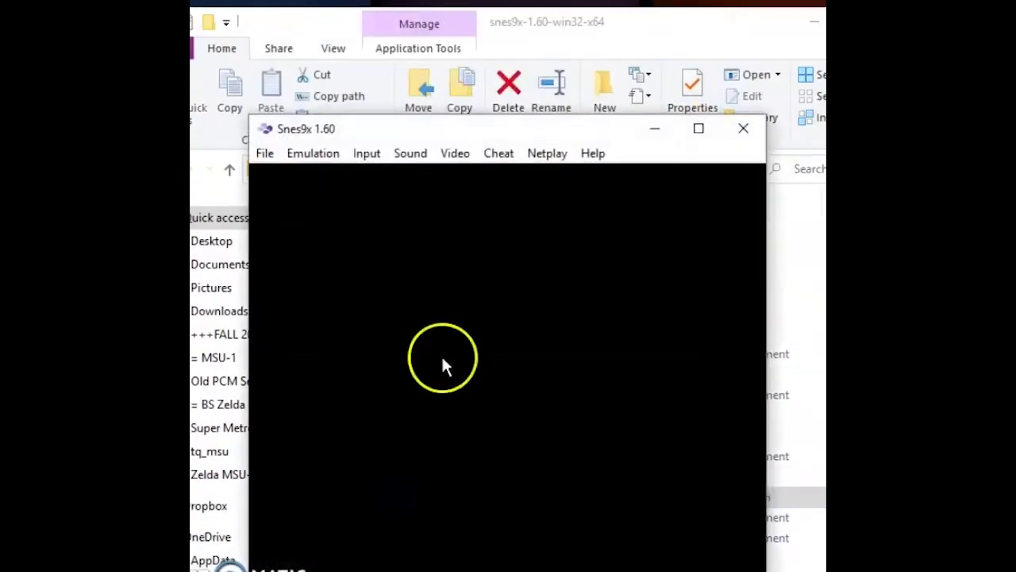
pyautogui.moveTo(589, 142); pyautogui.dragTo(456, 157)
pyautogui.click(810, 20)
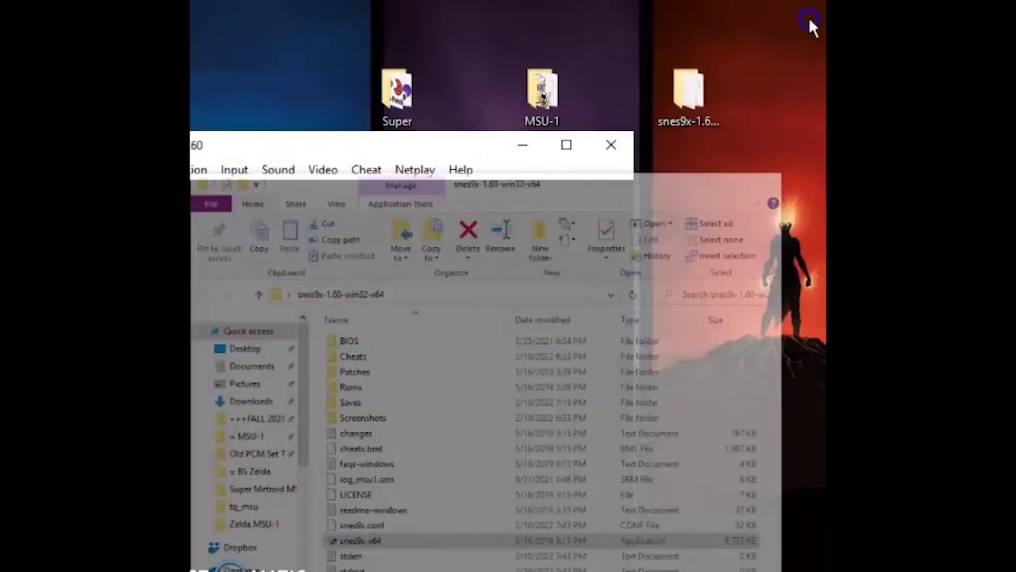
pyautogui.doubleClick(396, 93)
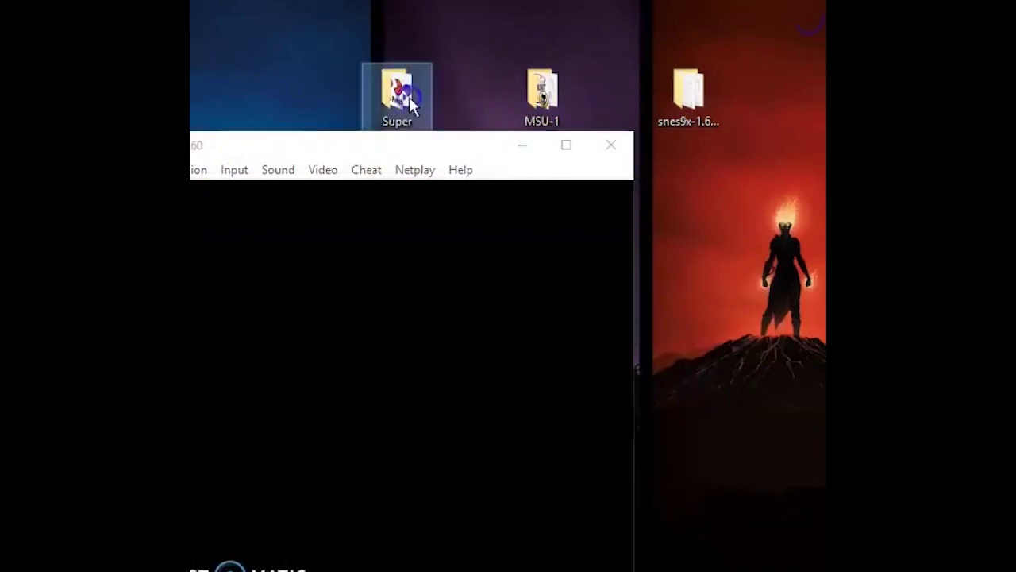
pyautogui.moveTo(469, 11); pyautogui.dragTo(760, 9)
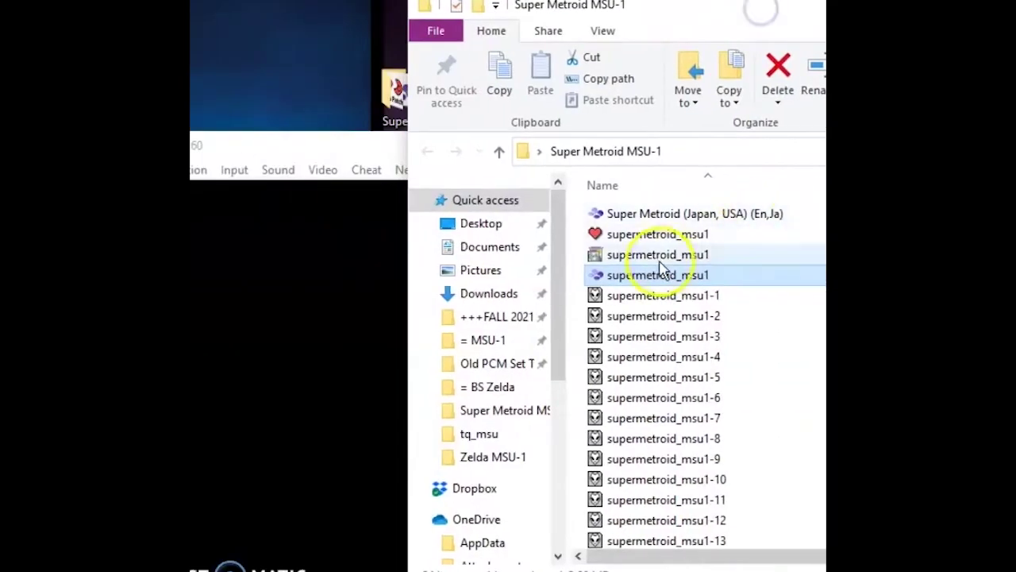
pyautogui.moveTo(658, 275); pyautogui.dragTo(516, 80)
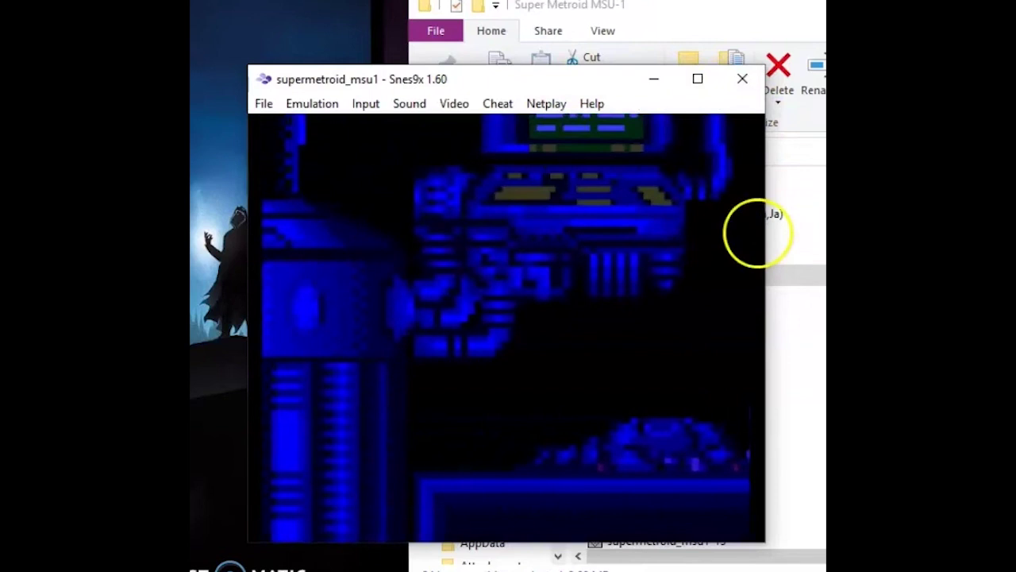
pyautogui.click(745, 82)
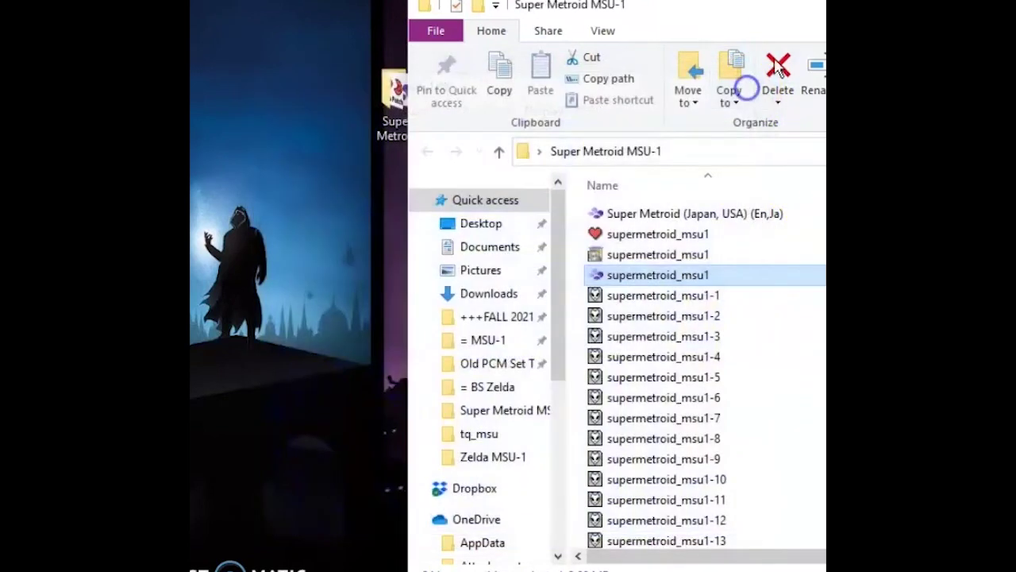
# Try to play the supermetroid_msu1-4 audio file in foobar2000, close the player and minimize the Super Metroid MSU-1 folder.
pyautogui.moveTo(815, 12); pyautogui.dragTo(535, 6)
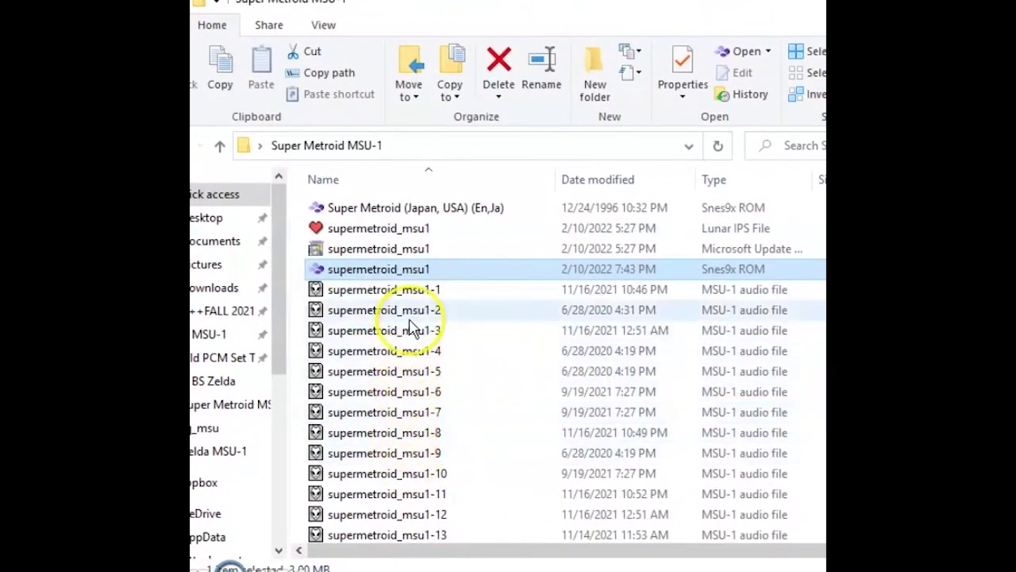
pyautogui.doubleClick(416, 355)
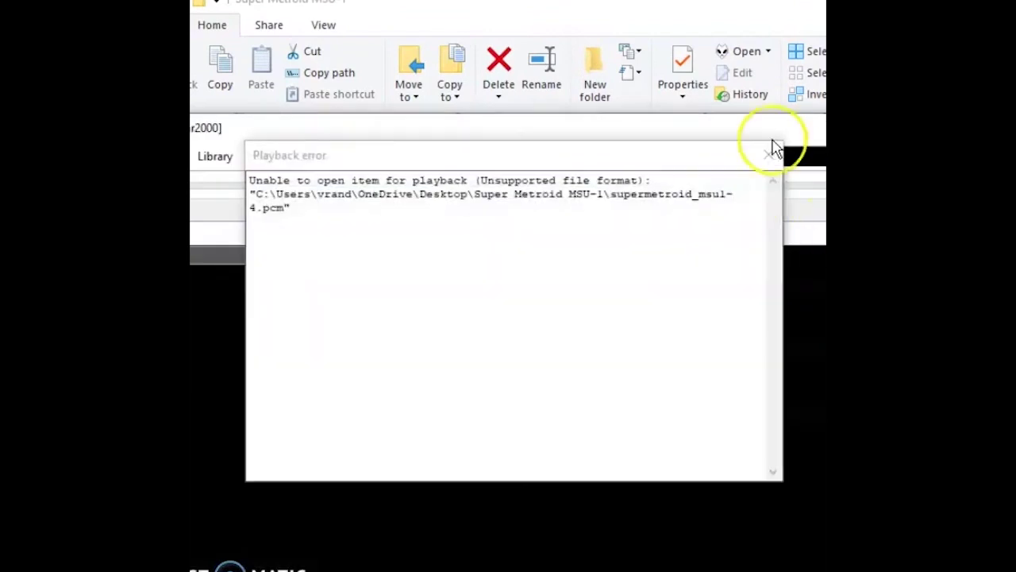
pyautogui.click(772, 151)
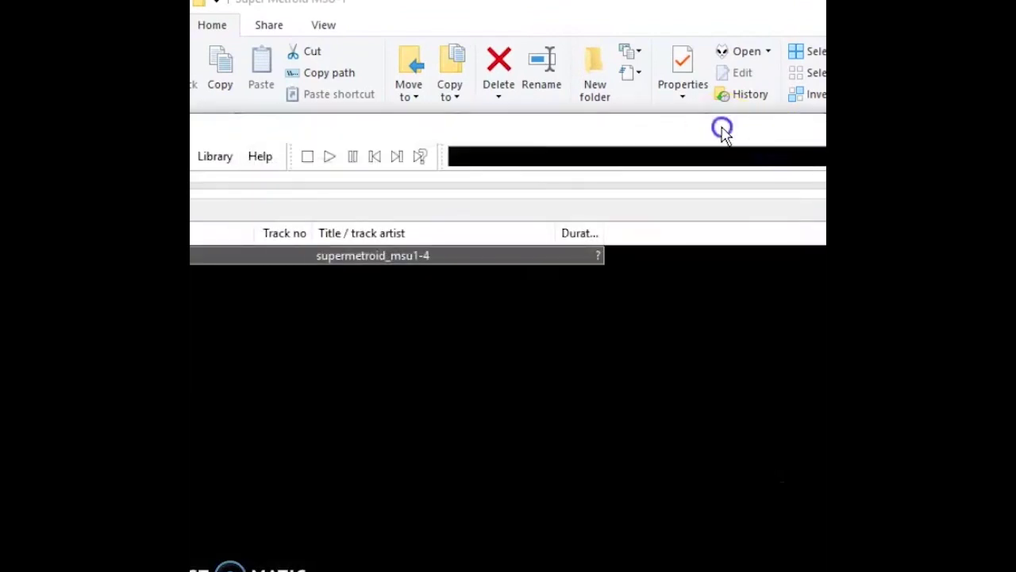
pyautogui.moveTo(722, 129); pyautogui.dragTo(801, 57)
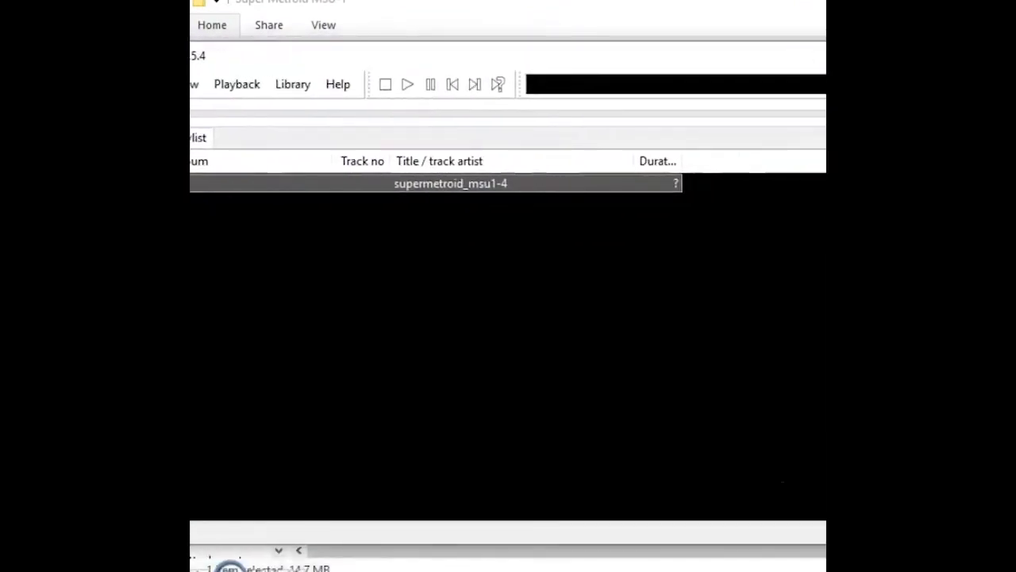
pyautogui.click(785, 55)
pyautogui.click(806, 9)
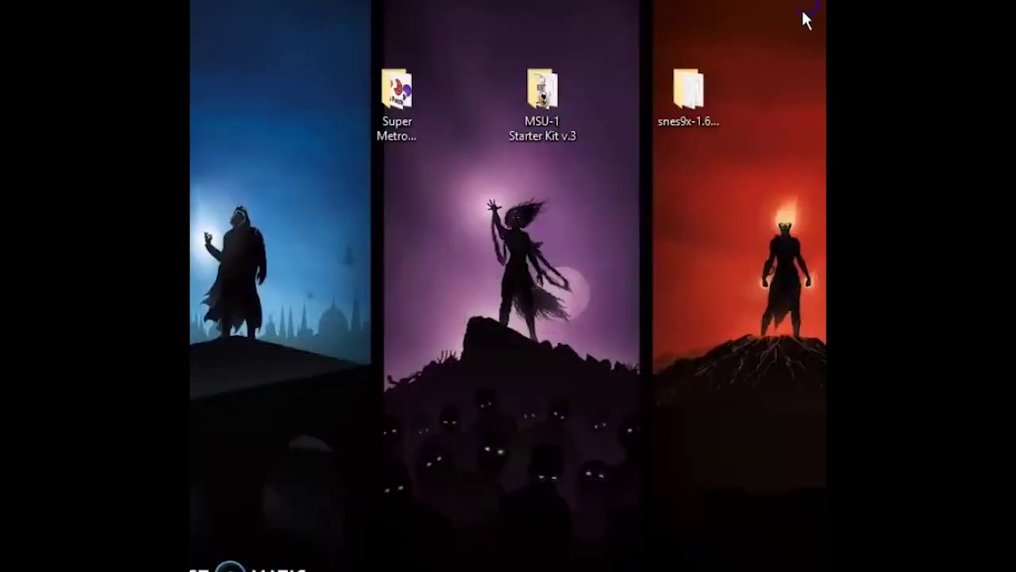
# Locate foobar2000_v1.5.4 and foo_input_msu.dll in the MSU-1 Starter Kit v.3 folder and minimize the folder.
pyautogui.doubleClick(543, 94)
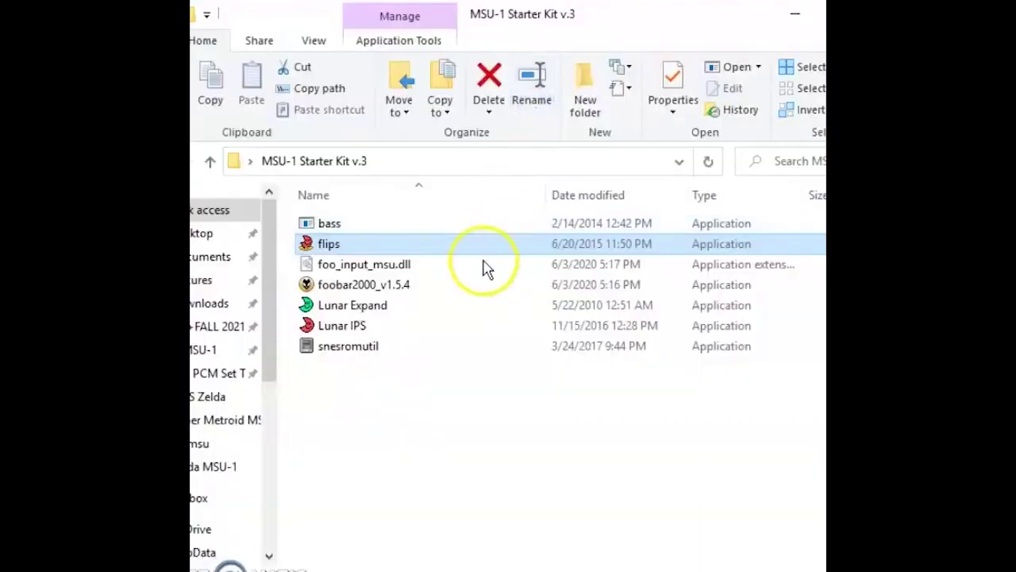
pyautogui.click(392, 286)
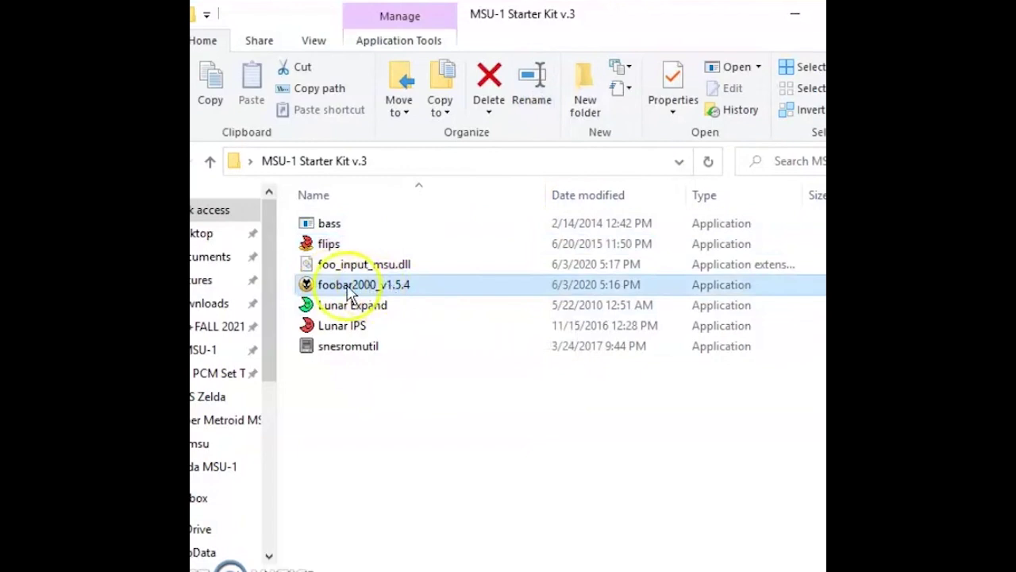
pyautogui.click(391, 270)
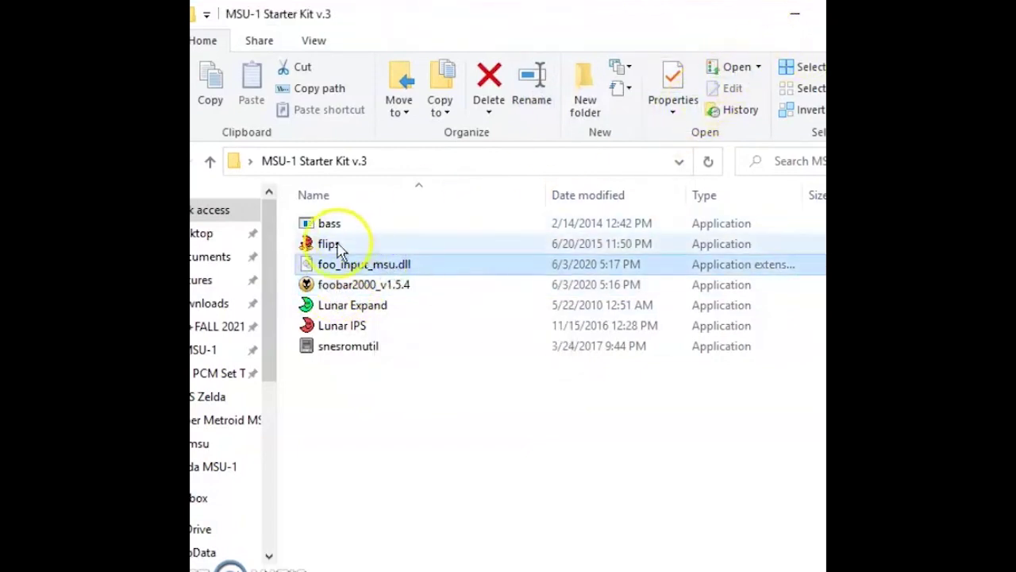
pyautogui.moveTo(349, 278)
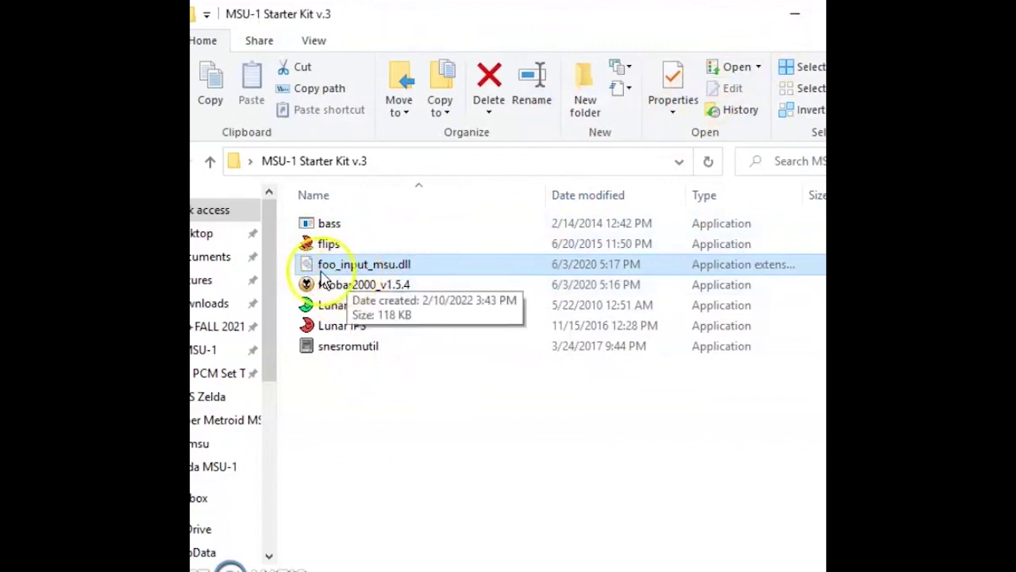
pyautogui.click(794, 13)
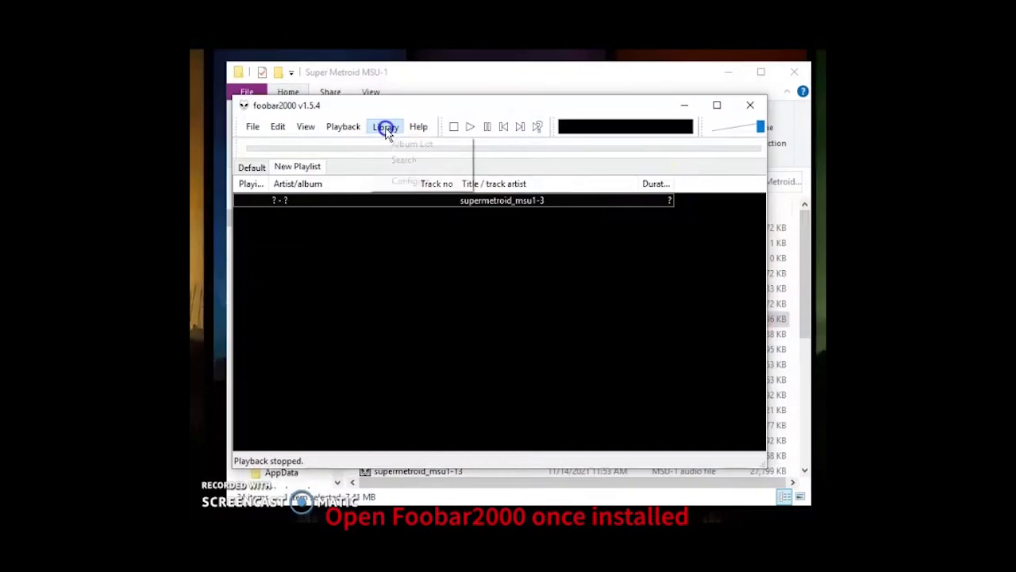
# Open the Components page of the foobar2000 preferences.
pyautogui.click(385, 127)
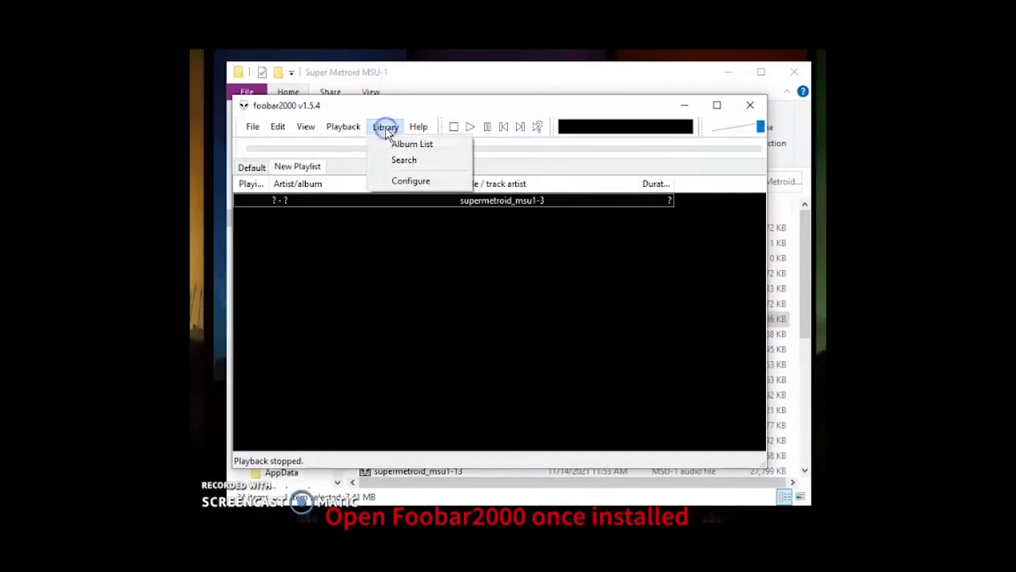
pyautogui.click(419, 183)
pyautogui.click(274, 119)
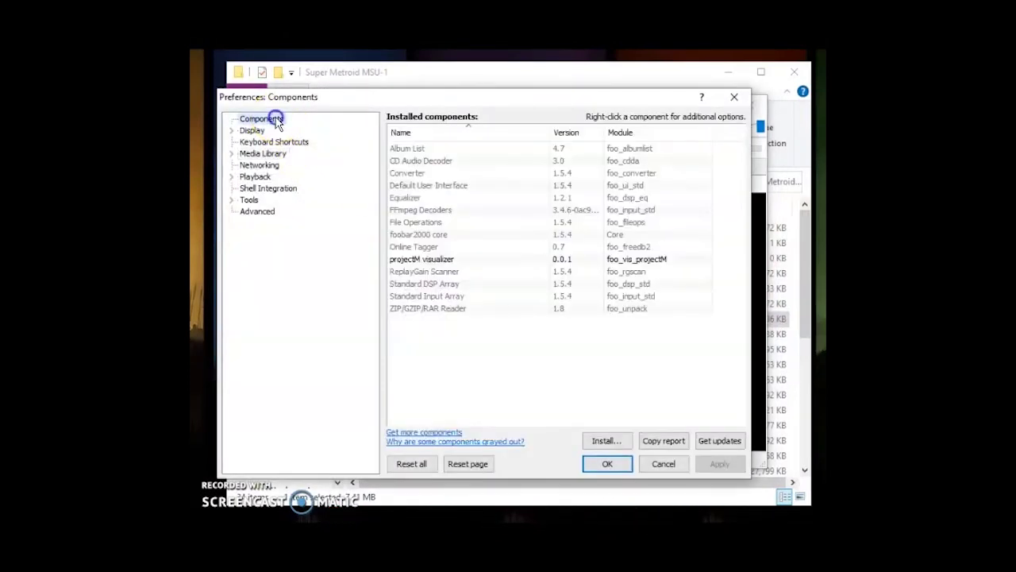
# Add foo_input_msu.dll from the MSU-1 Starter Kit v.3 folder to the installed components of foobar2000.
pyautogui.moveTo(534, 94); pyautogui.dragTo(375, 230)
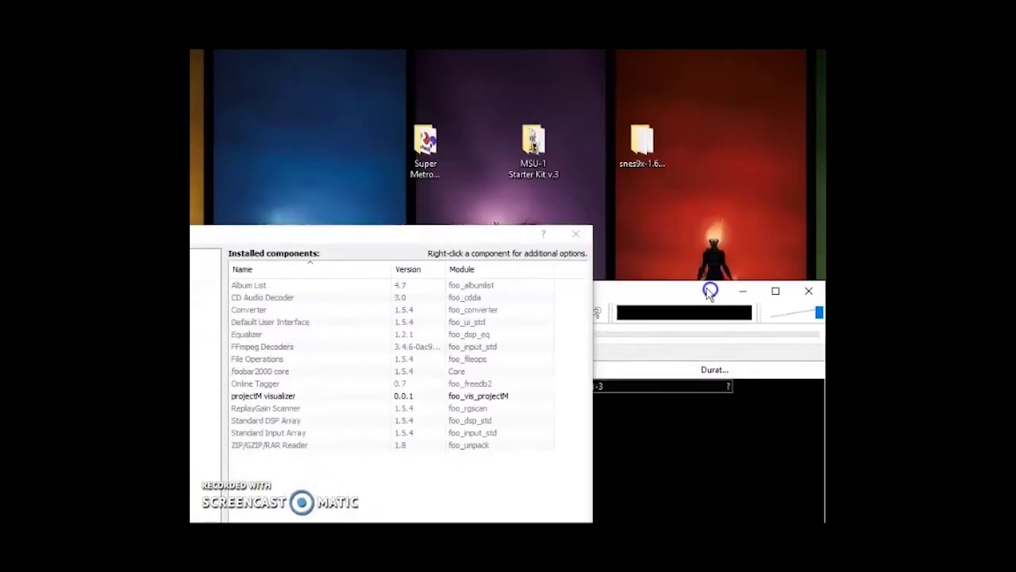
pyautogui.doubleClick(552, 148)
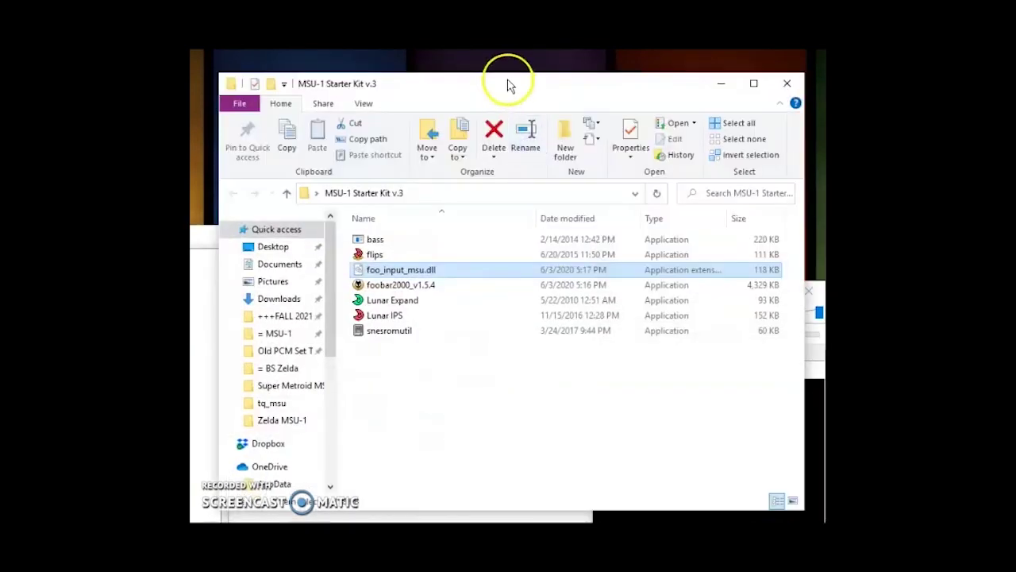
pyautogui.moveTo(508, 87); pyautogui.dragTo(756, 86)
pyautogui.moveTo(649, 271); pyautogui.dragTo(399, 325)
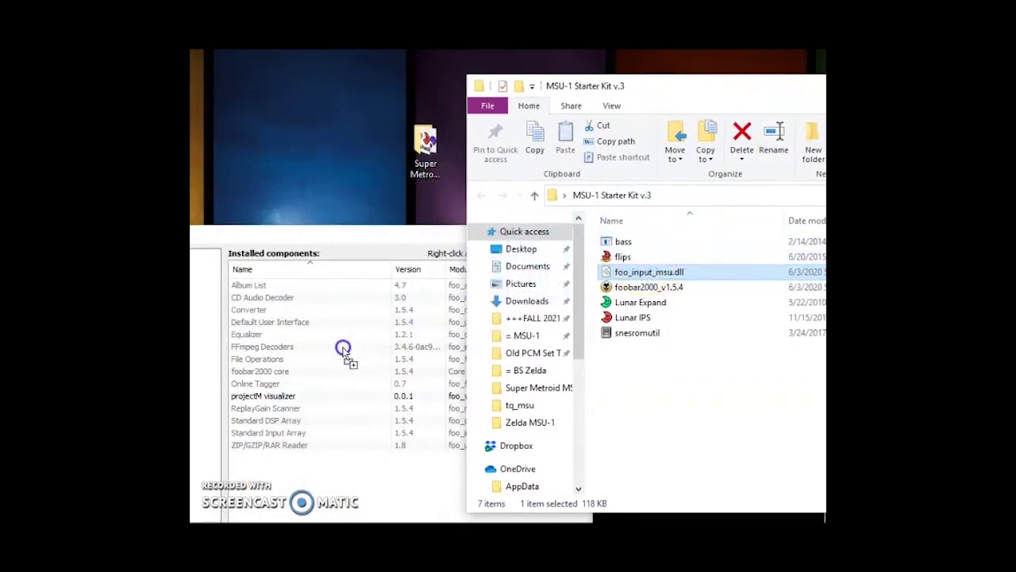
pyautogui.moveTo(343, 350); pyautogui.dragTo(341, 350)
pyautogui.moveTo(357, 238); pyautogui.dragTo(501, 98)
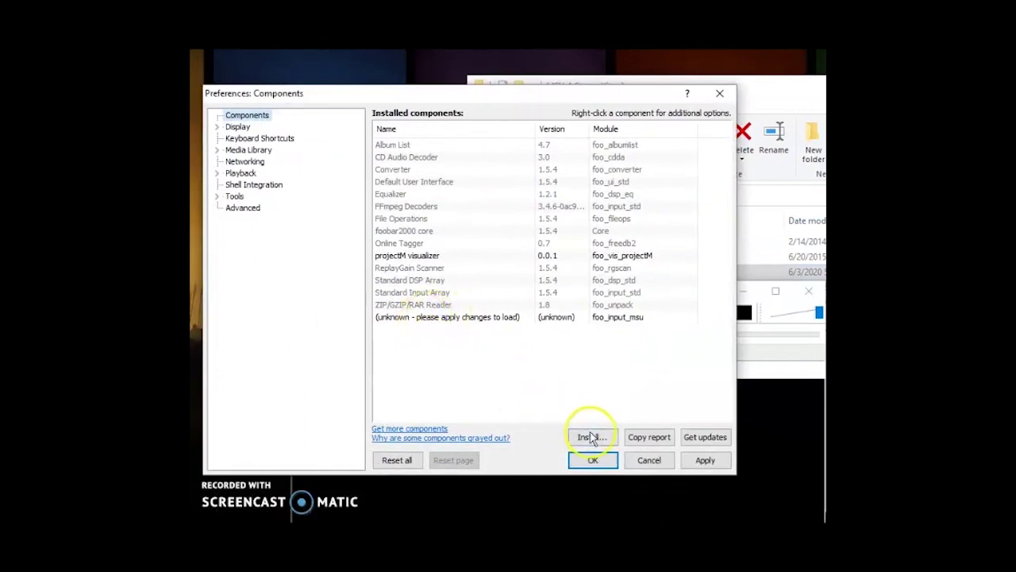
# Apply the component change, accept the restart of foobar2000 and close the player.
pyautogui.click(693, 463)
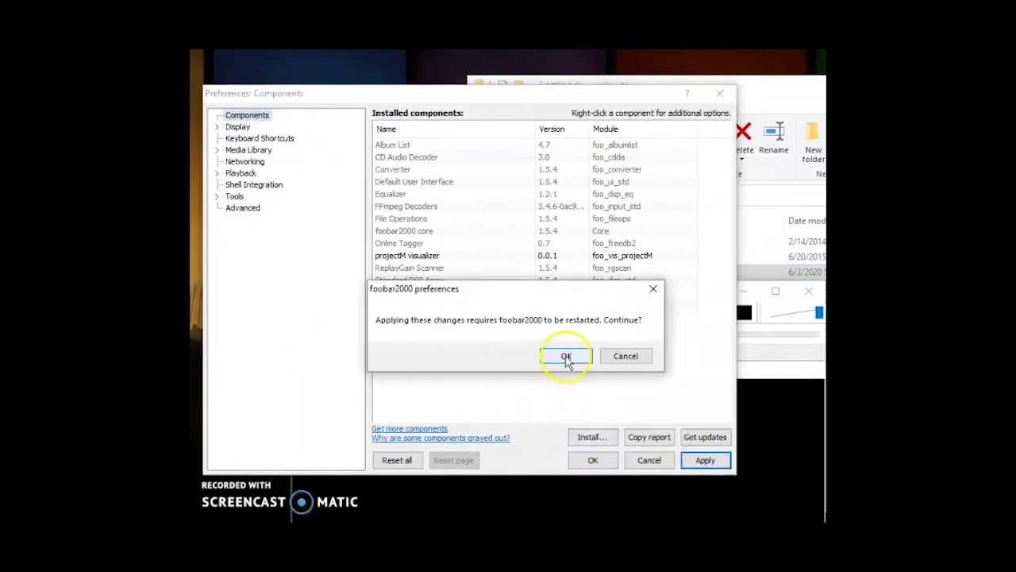
pyautogui.click(567, 357)
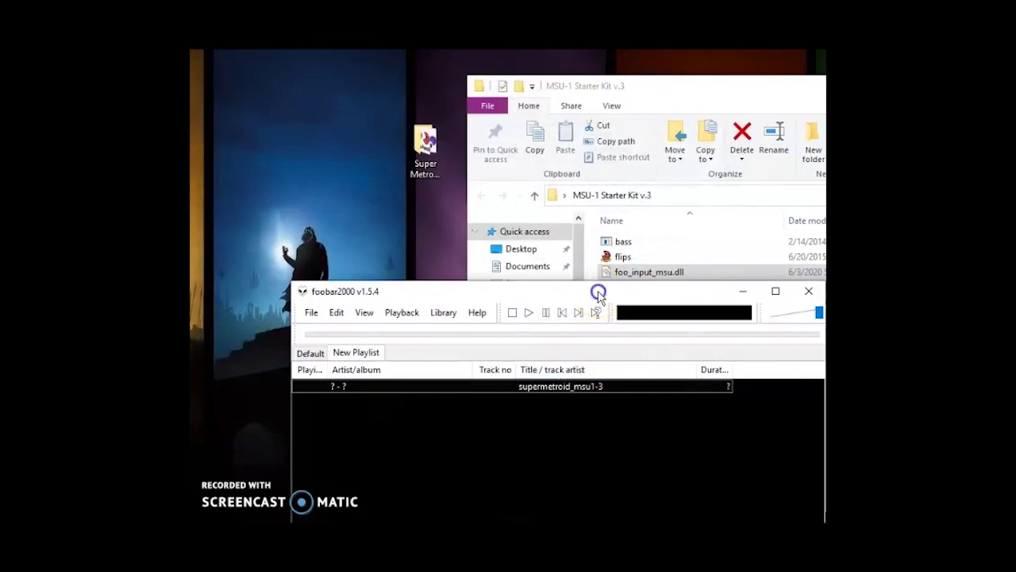
pyautogui.moveTo(598, 294); pyautogui.dragTo(527, 124)
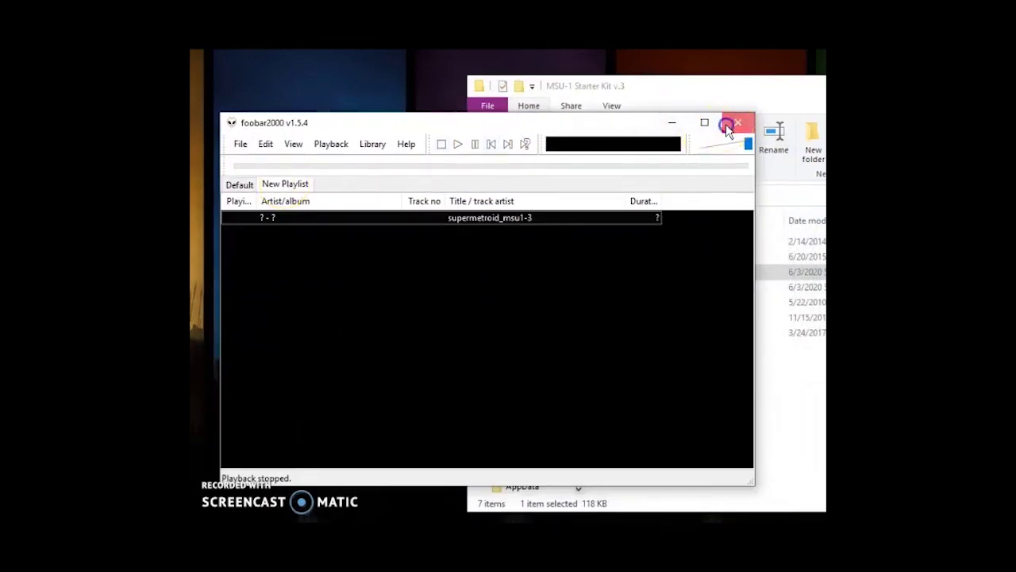
pyautogui.click(737, 123)
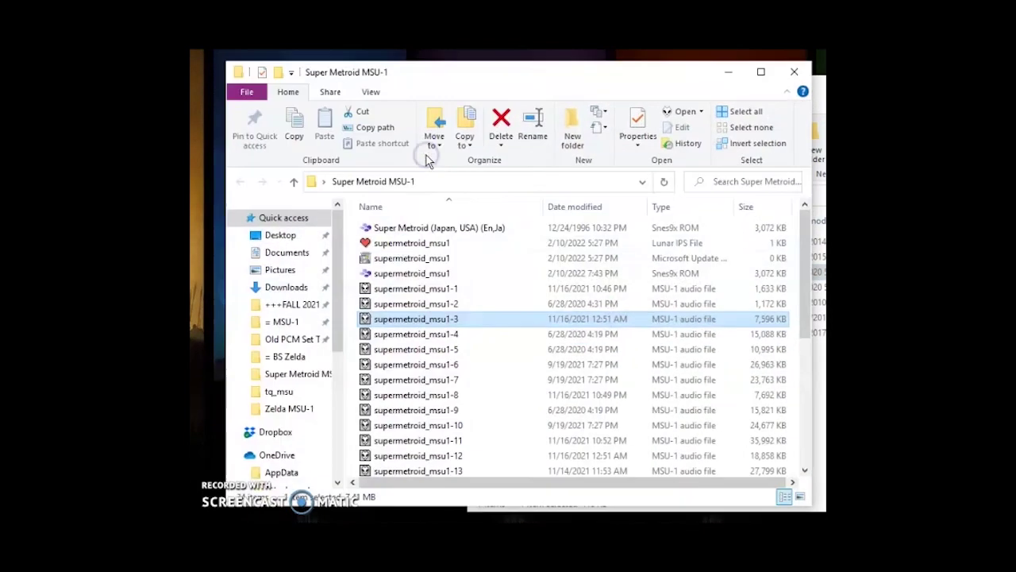
# Play the supermetroid_msu1-3 and supermetroid_msu1-7 audio files in foobar2000, closing the player after each one.
pyautogui.doubleClick(414, 320)
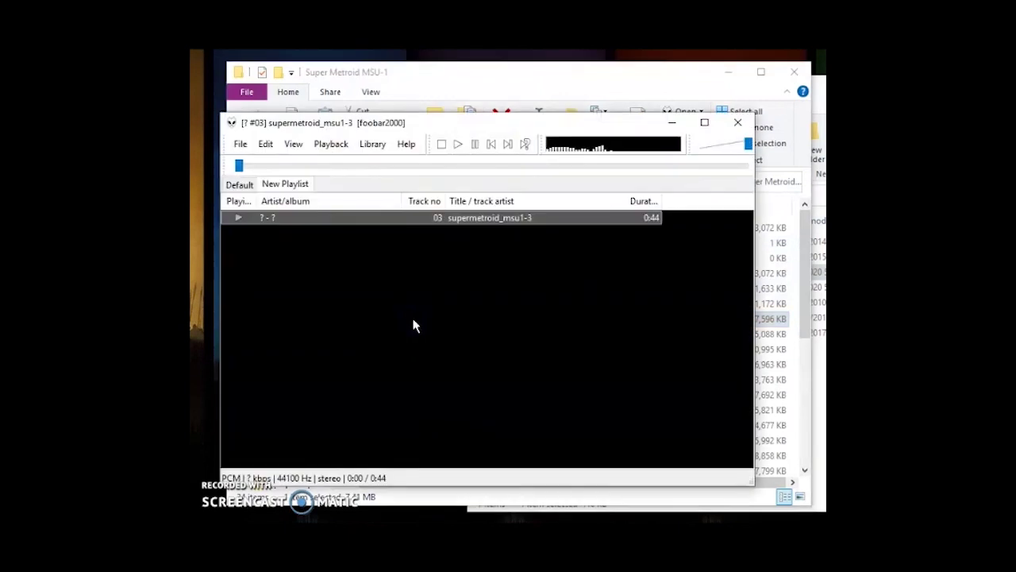
pyautogui.click(739, 123)
pyautogui.doubleClick(463, 386)
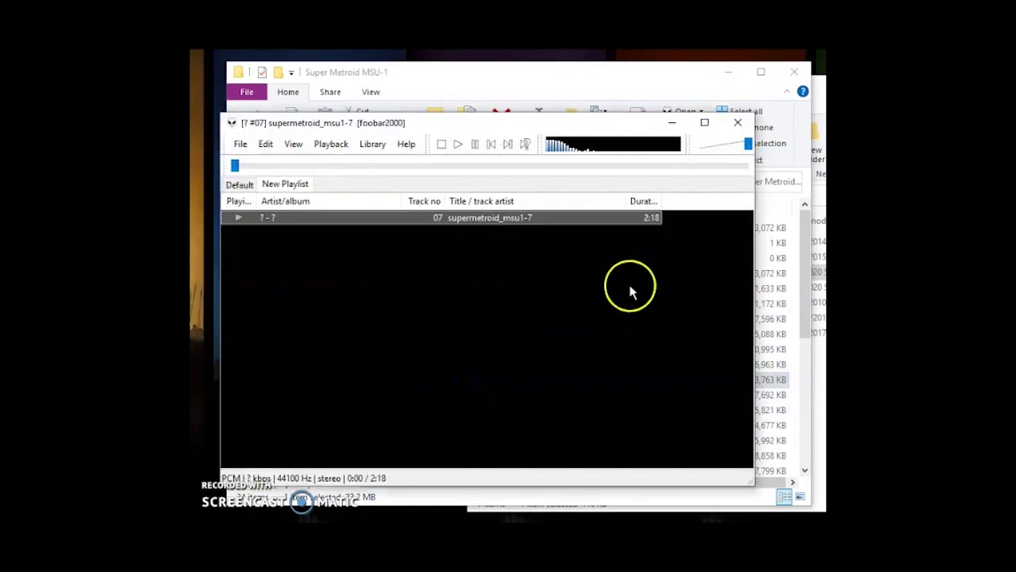
pyautogui.click(739, 124)
pyautogui.moveTo(627, 76); pyautogui.dragTo(675, 88)
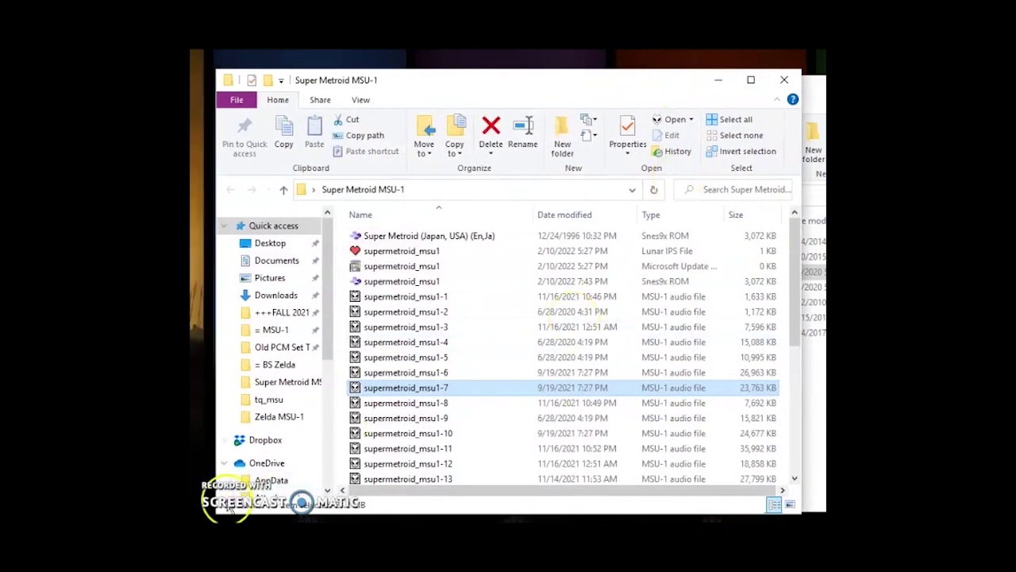